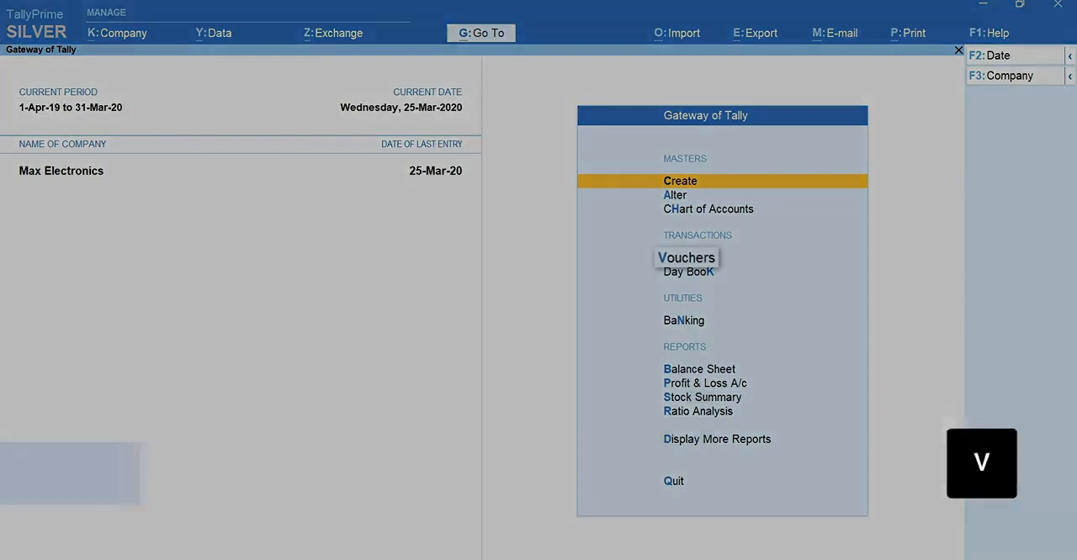
- Start a new voucher of type Sales Order, activating that voucher type for the company
key(v)
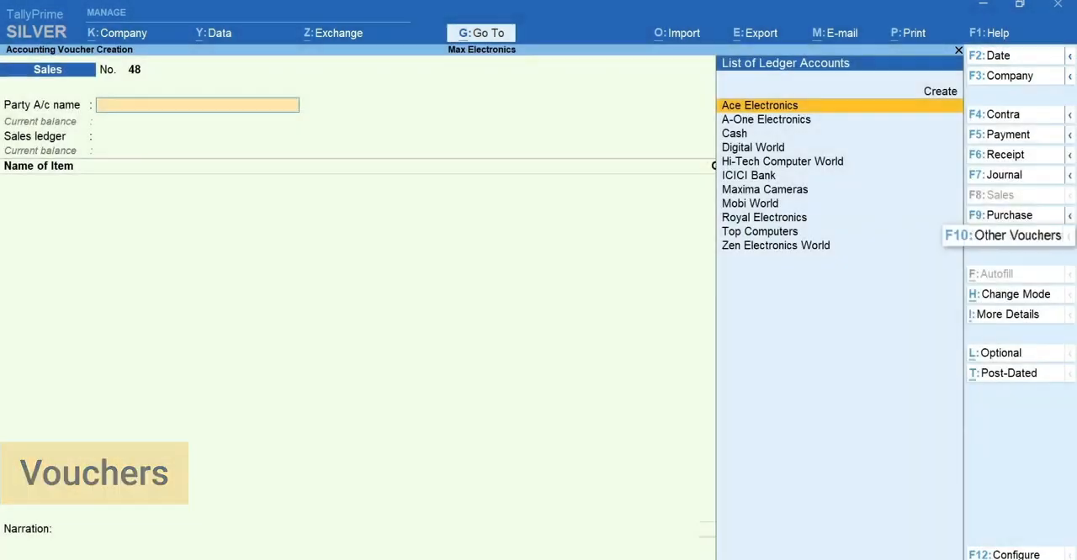
key(F10)
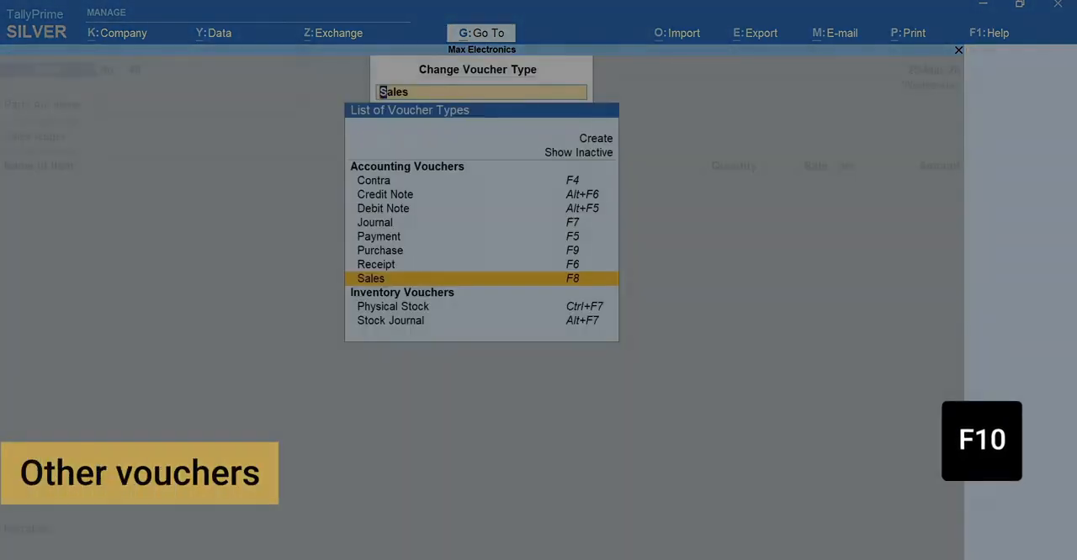
text(Sales Order)
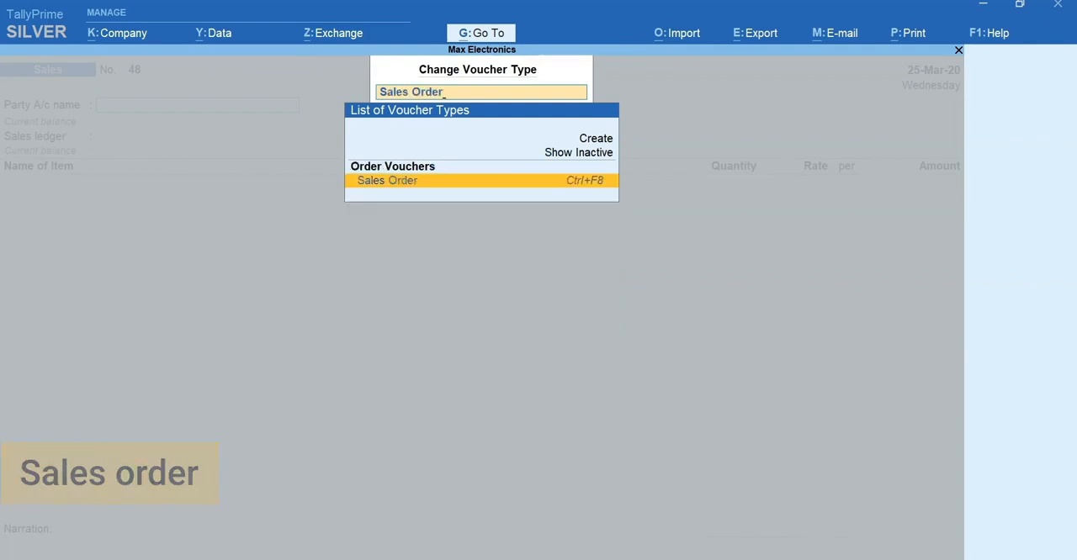
key(Return)
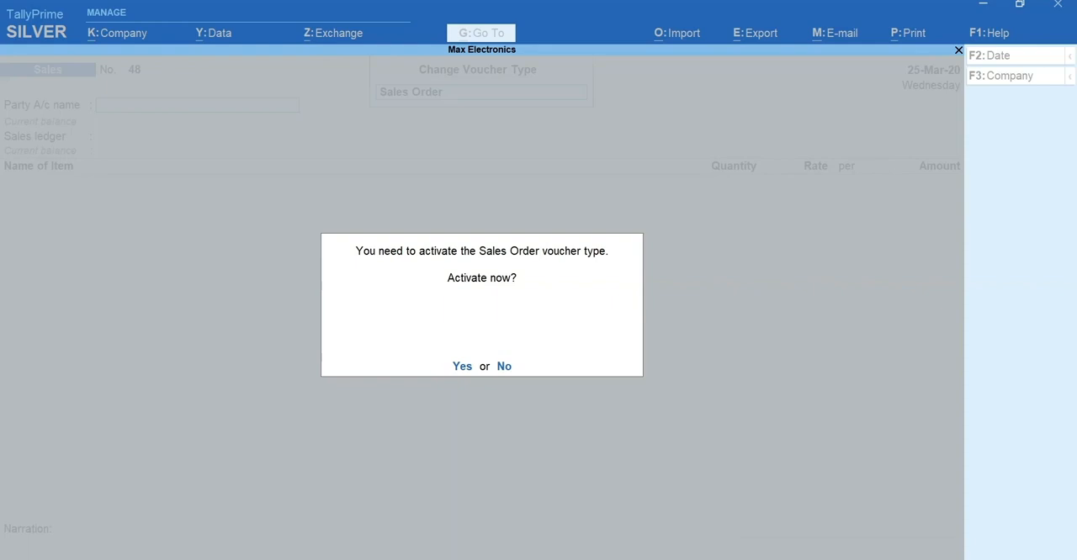
key(y)
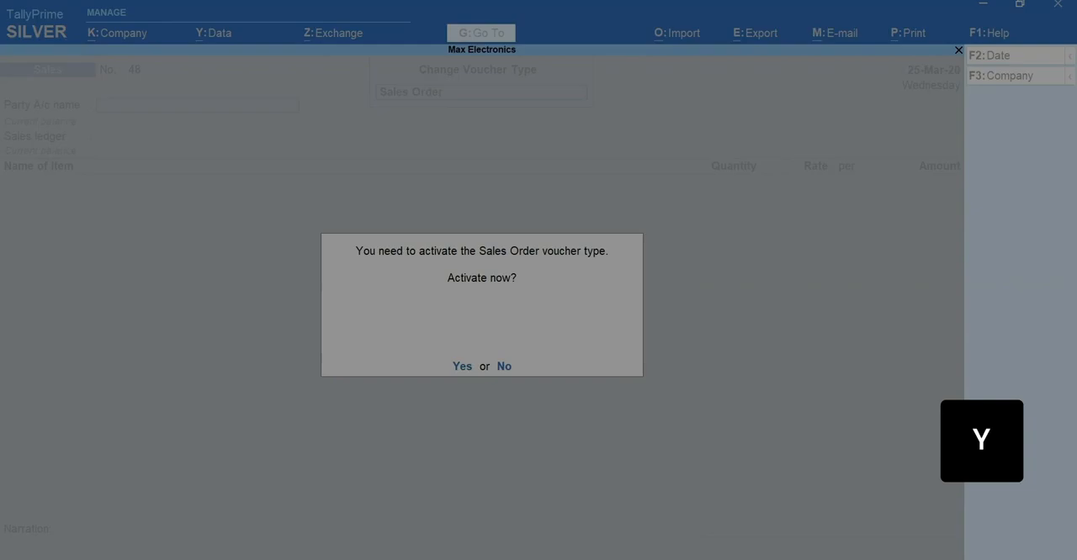
- Set the sales order's party to Hi-Tech Computer World with its default details, and the sales ledger to Sales
text(Hi)
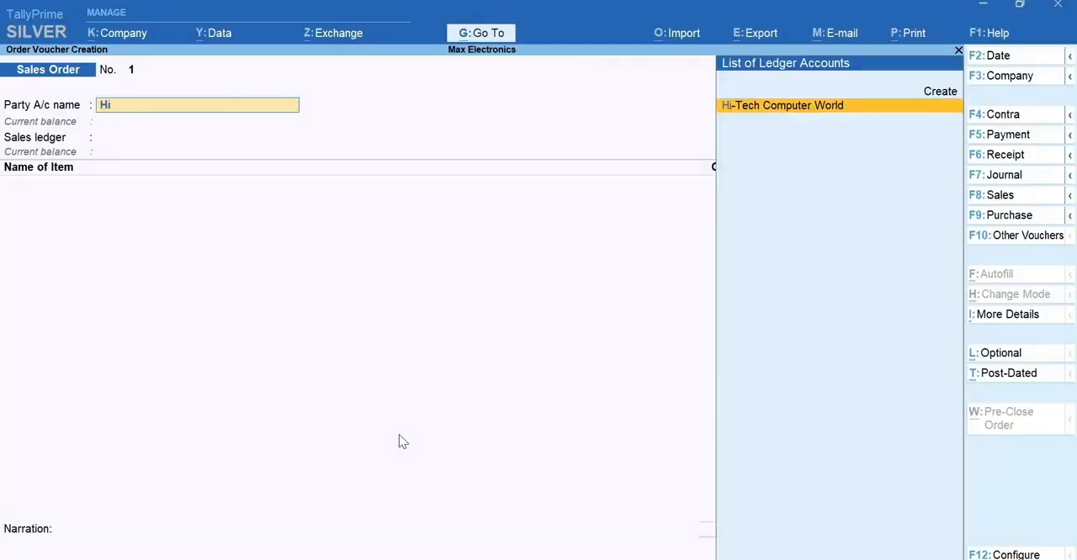
key(Return)
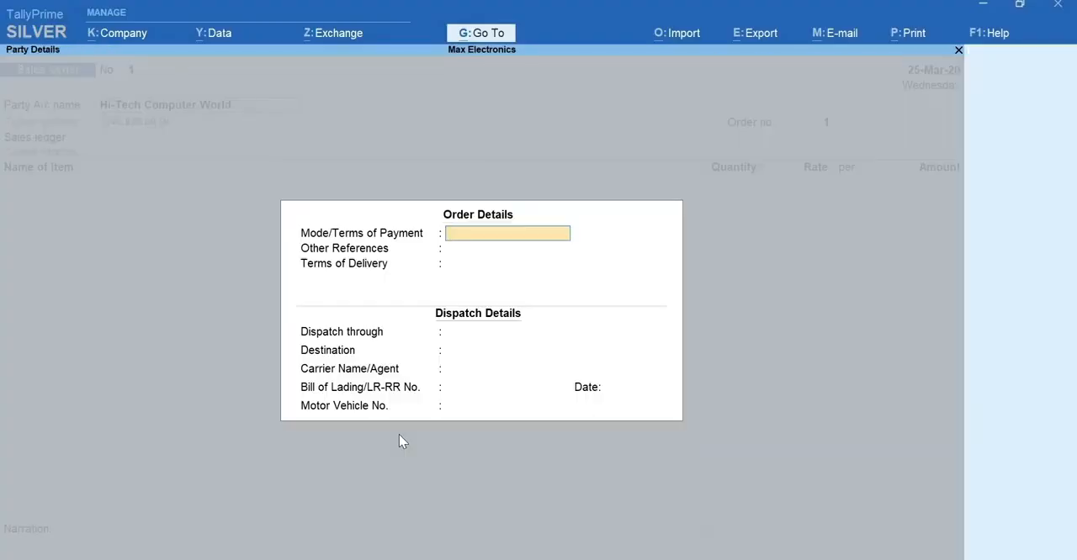
key(Return)
key(ctrl+a)
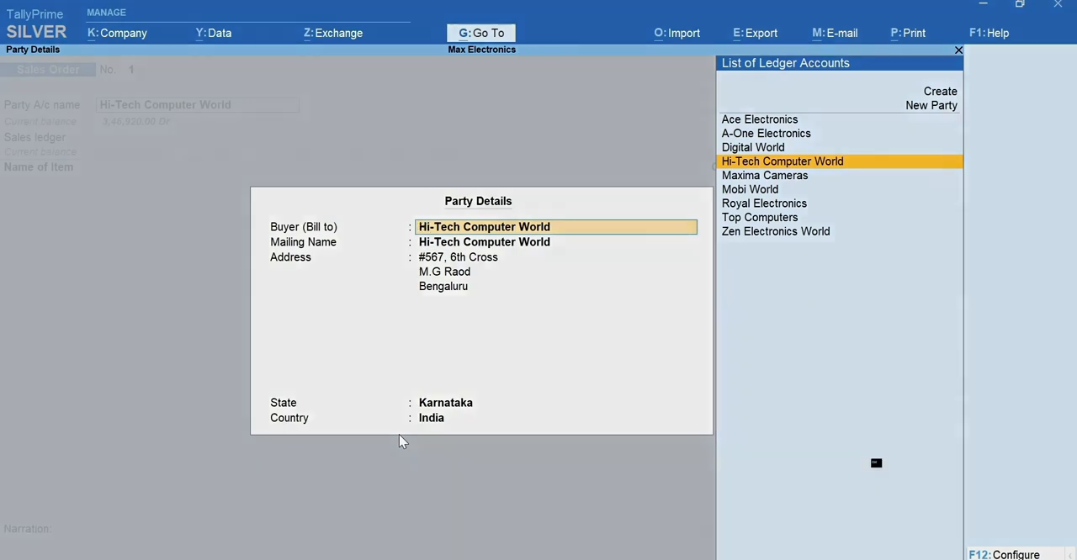
key(ctrl+a)
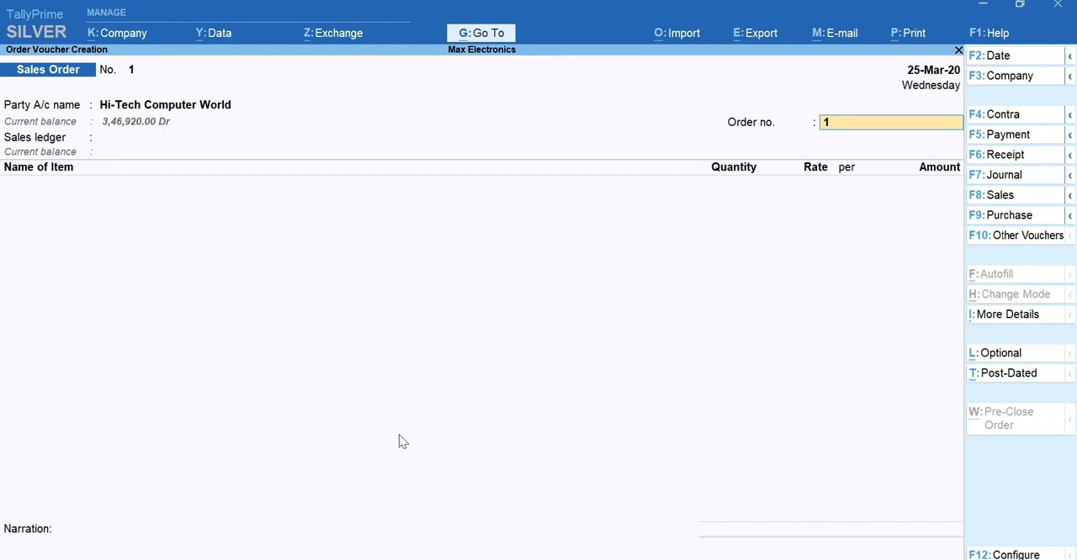
key(Return)
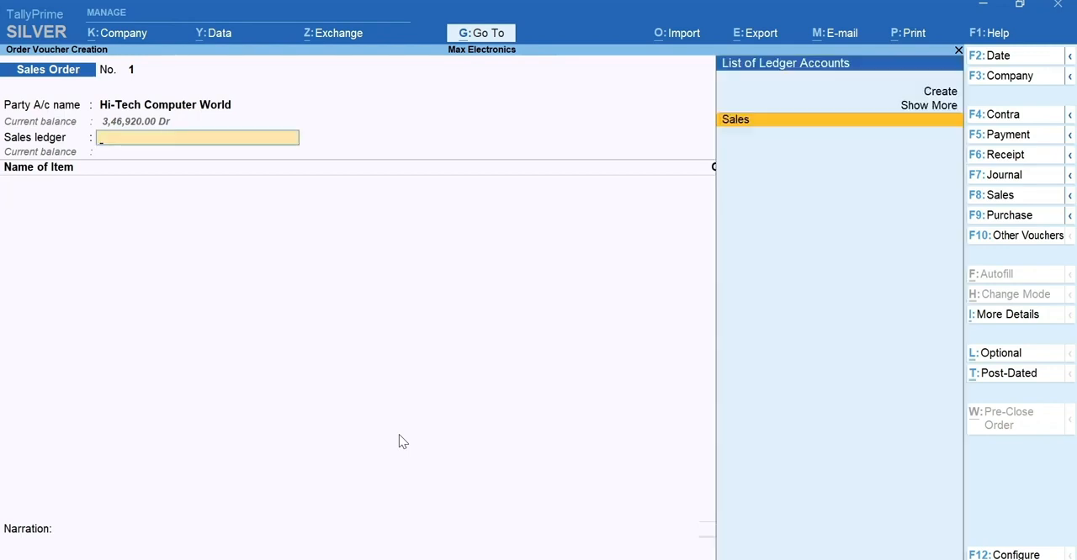
key(Return)
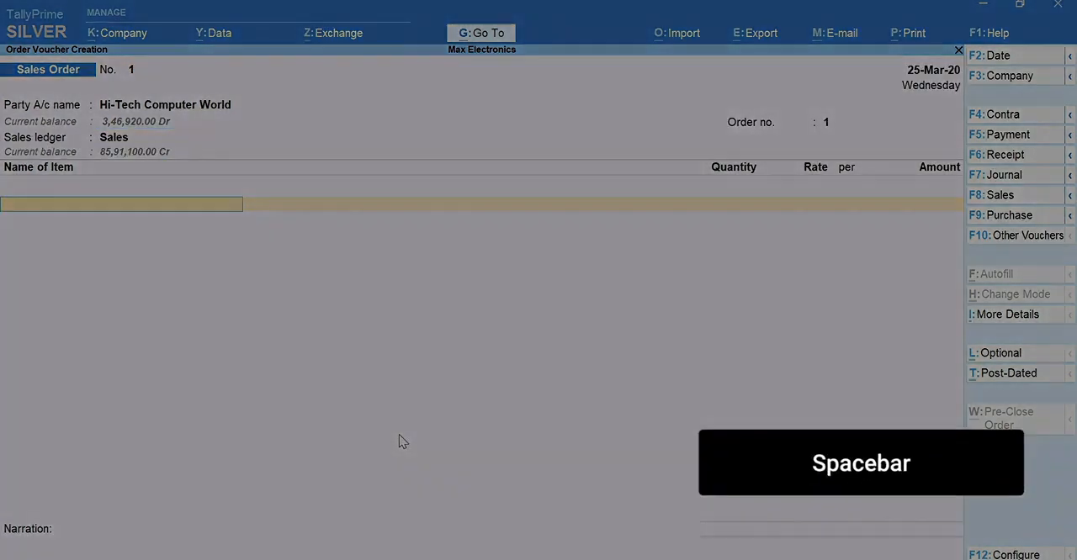
- Add 10 Nos of Asus 16.6 inch Monitor to the sales order, due in 3 days, at a rate of 7,000
key(space)
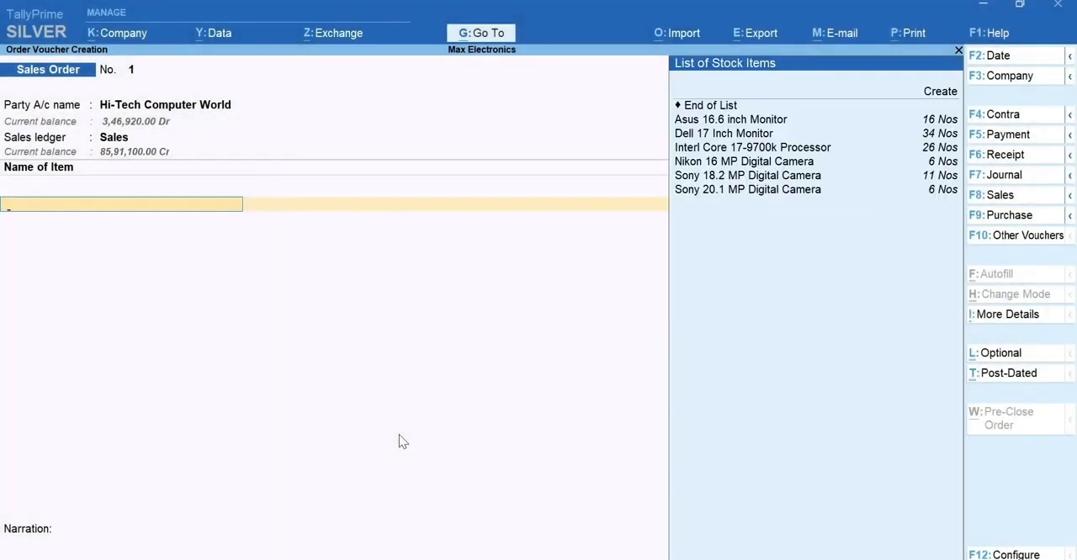
text(As)
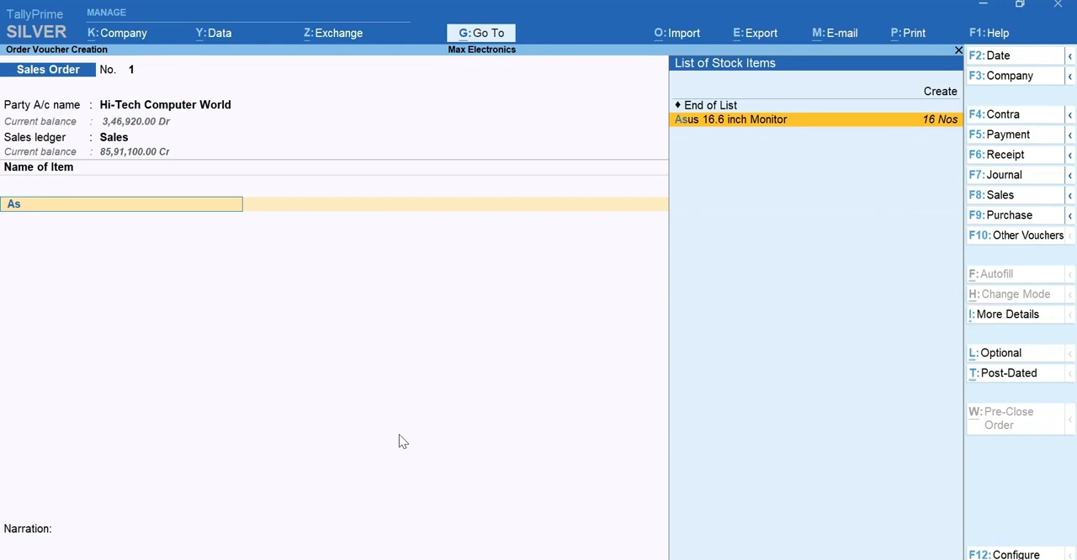
key(Return)
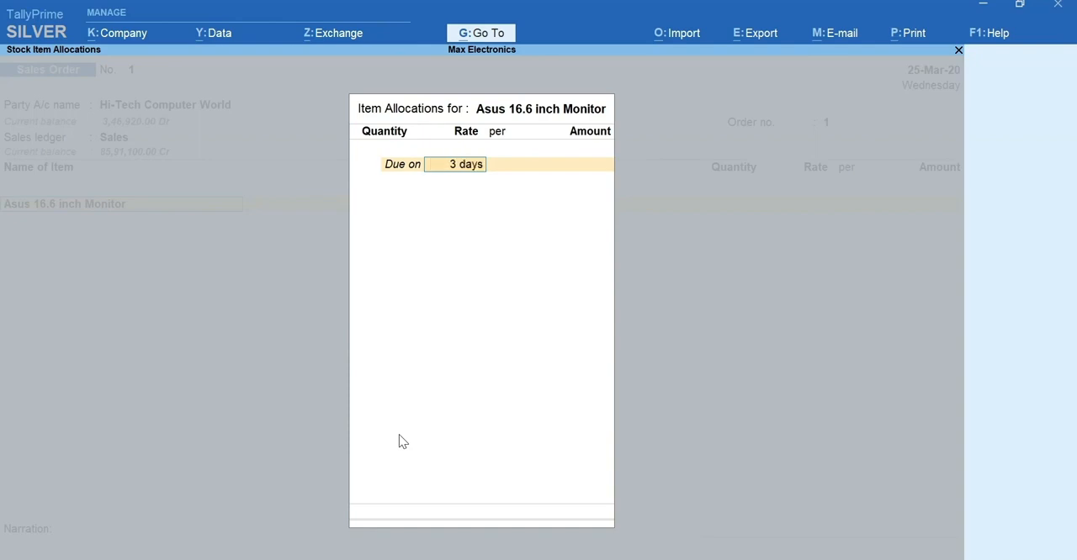
key(Return)
text(10)
key(Return)
key(Return)
key(Return)
key(Return)
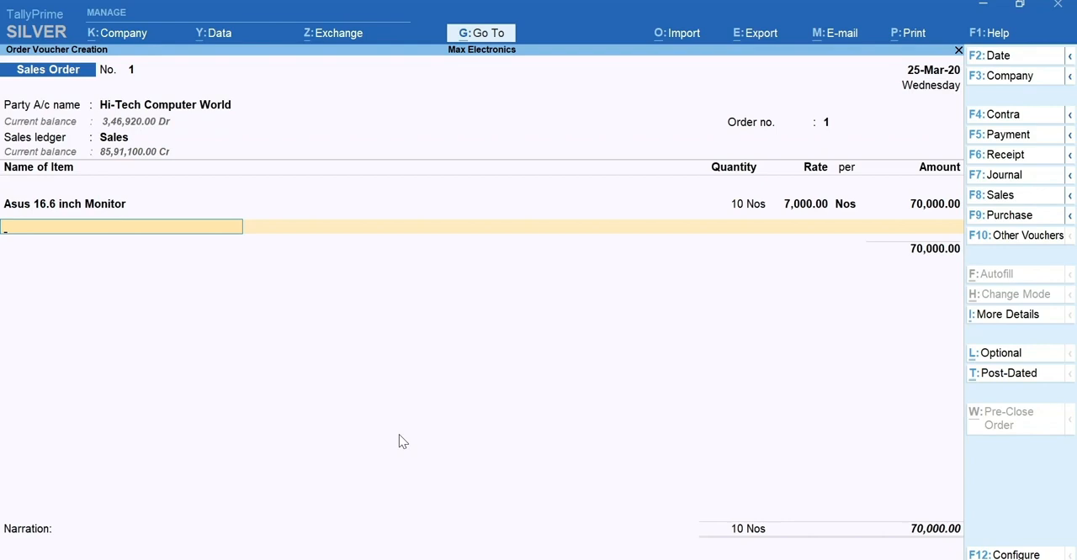
- Add 10 Nos of Dell 17 Inch Monitor, due in 3 days, at a rate of 8,000, and save the sales order
text(Del)
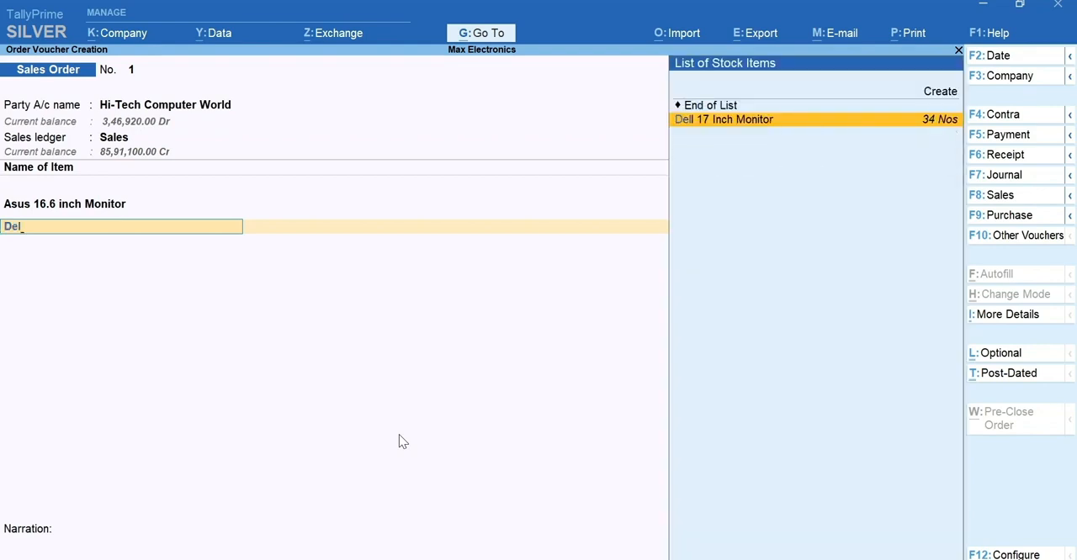
key(Return)
text(3)
key(Return)
text(10)
key(Return)
key(Return)
key(Return)
key(Return)
key(Return)
key(Return)
key(Return)
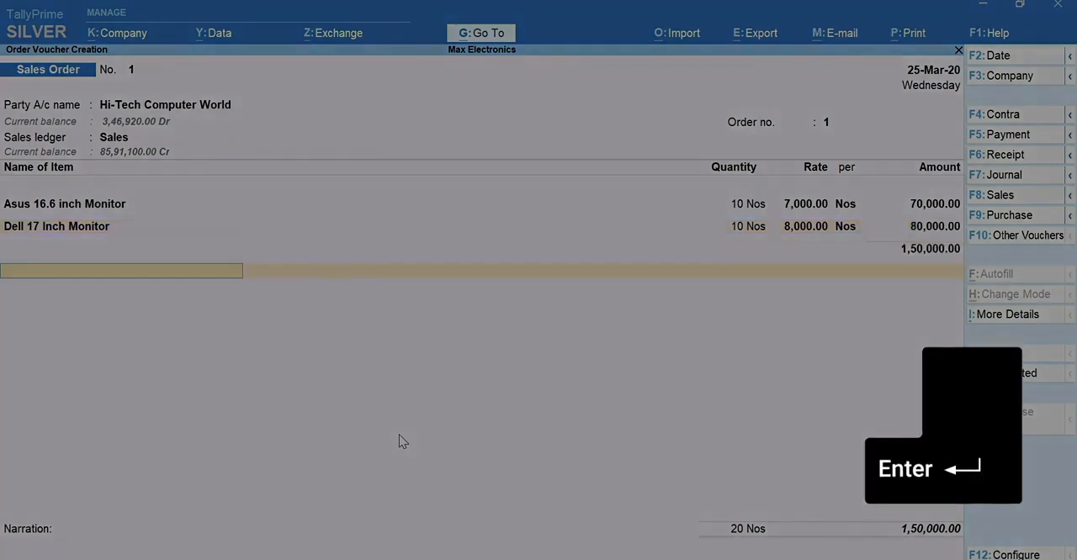
key(Return)
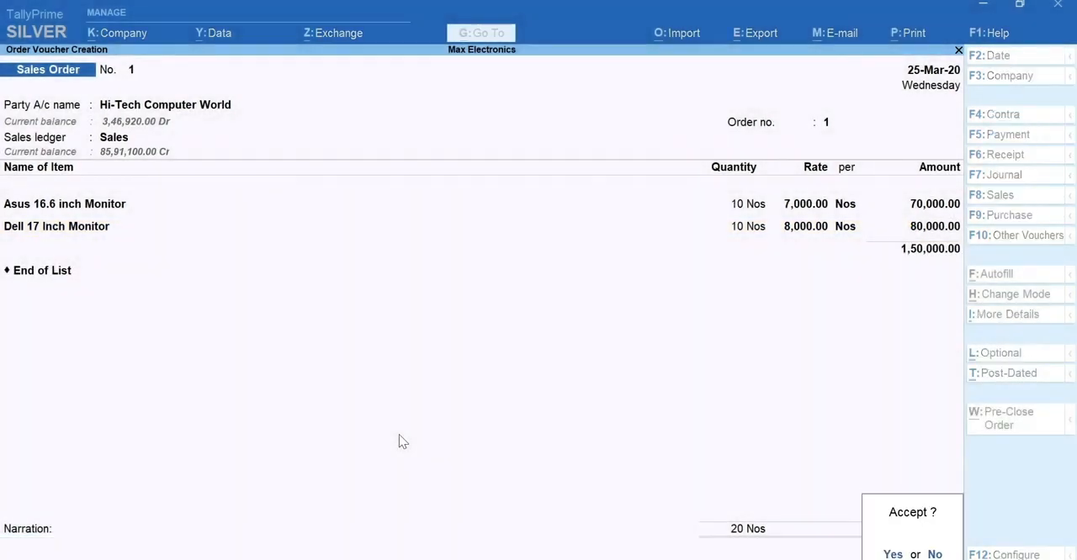
key(Return)
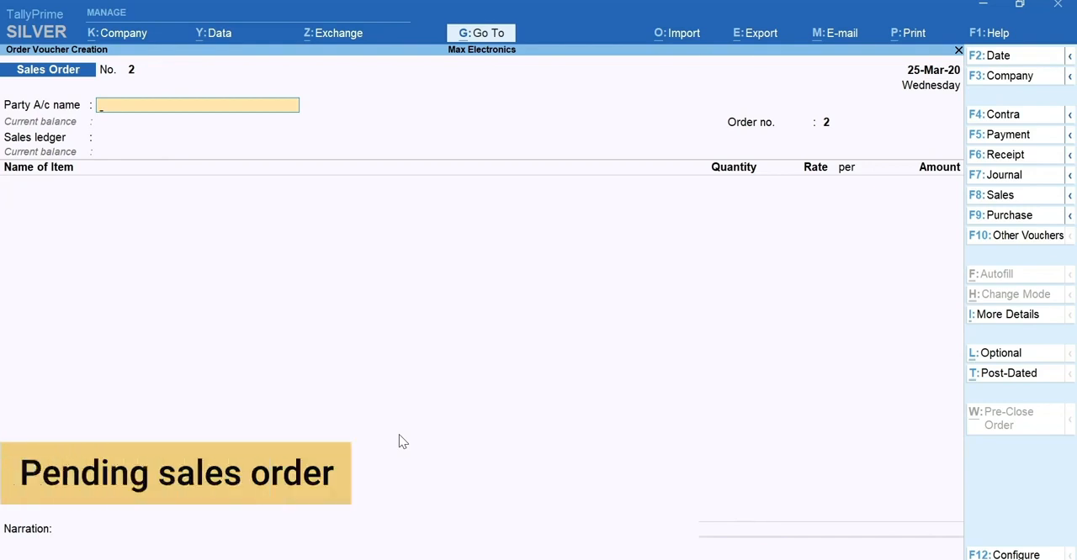
- Open the Sales Order Stock Group Outstandings report for the Monitors stock group
key(alt+g)
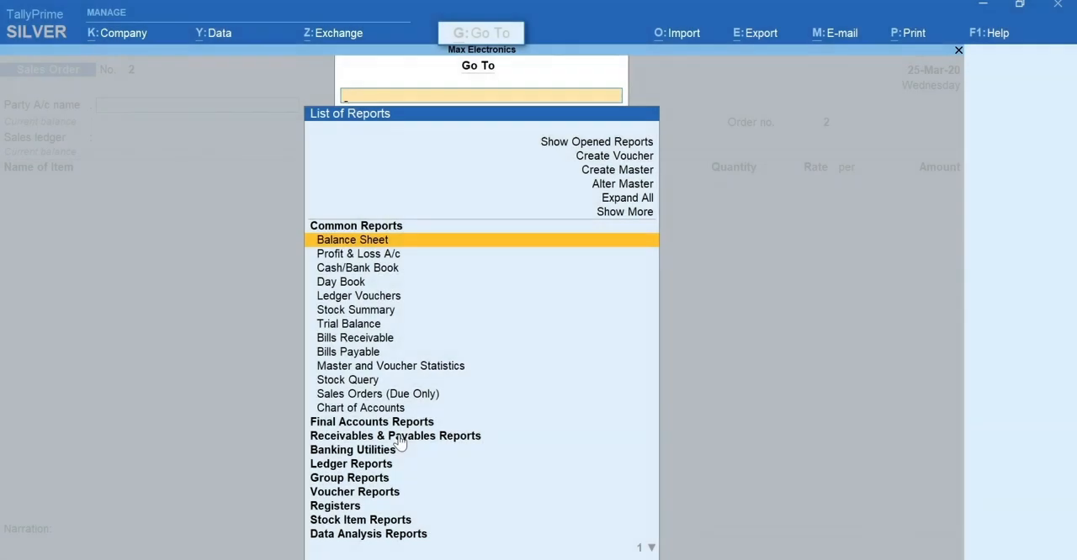
text(Sales Order)
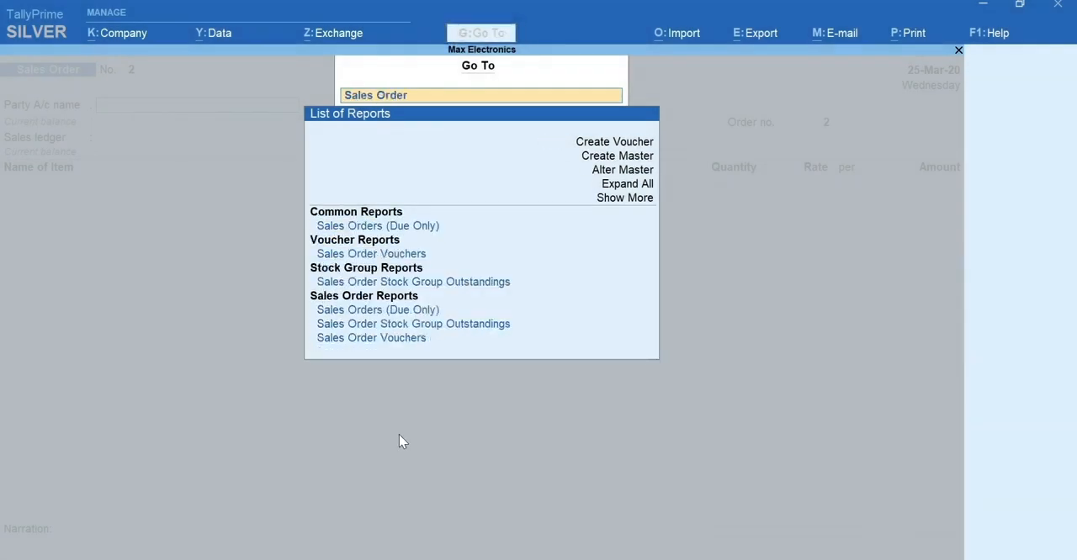
key(Down)
key(Down)
key(Down)
key(Down)
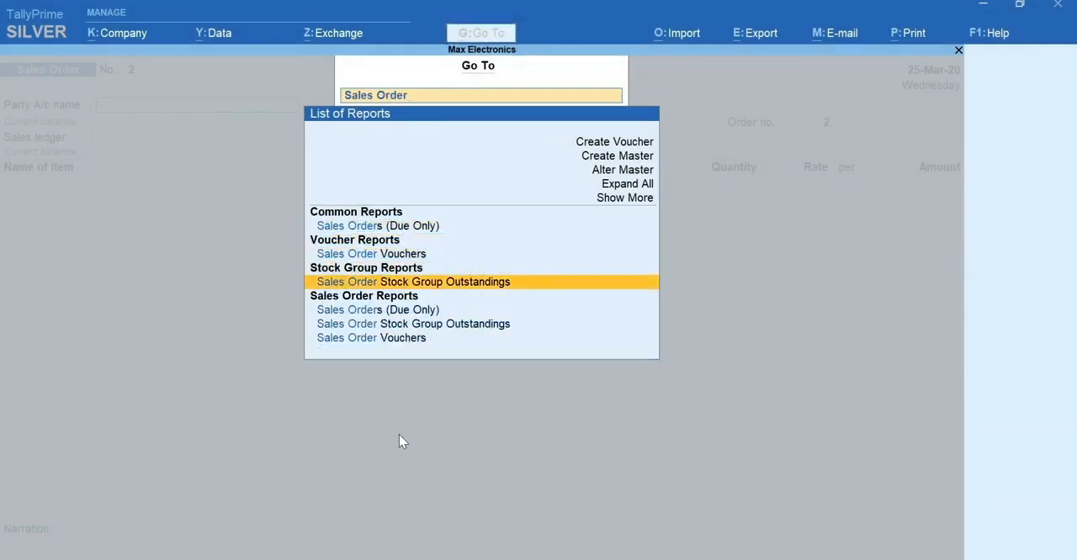
key(Return)
key(Down)
key(Down)
key(Down)
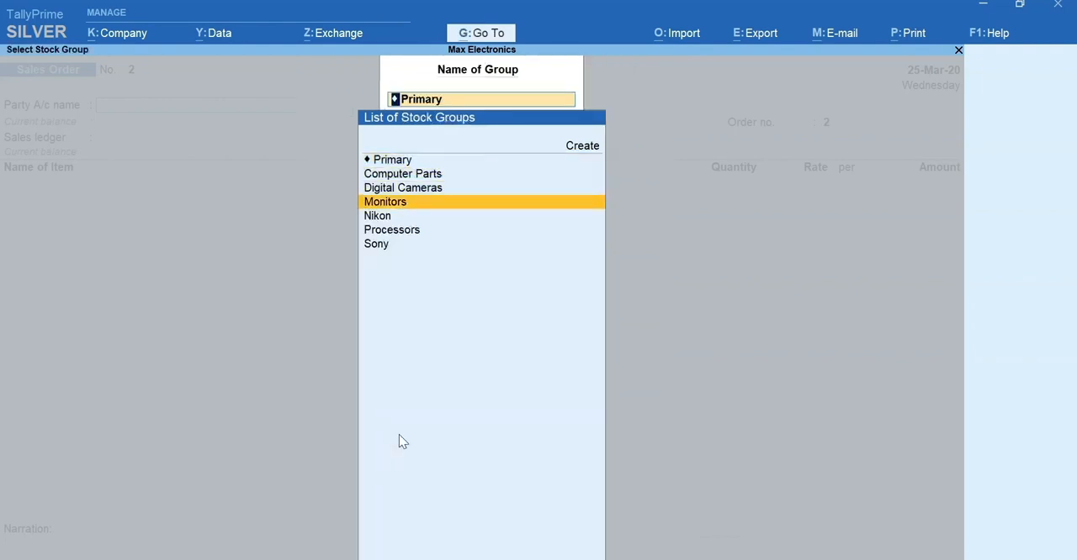
key(Return)
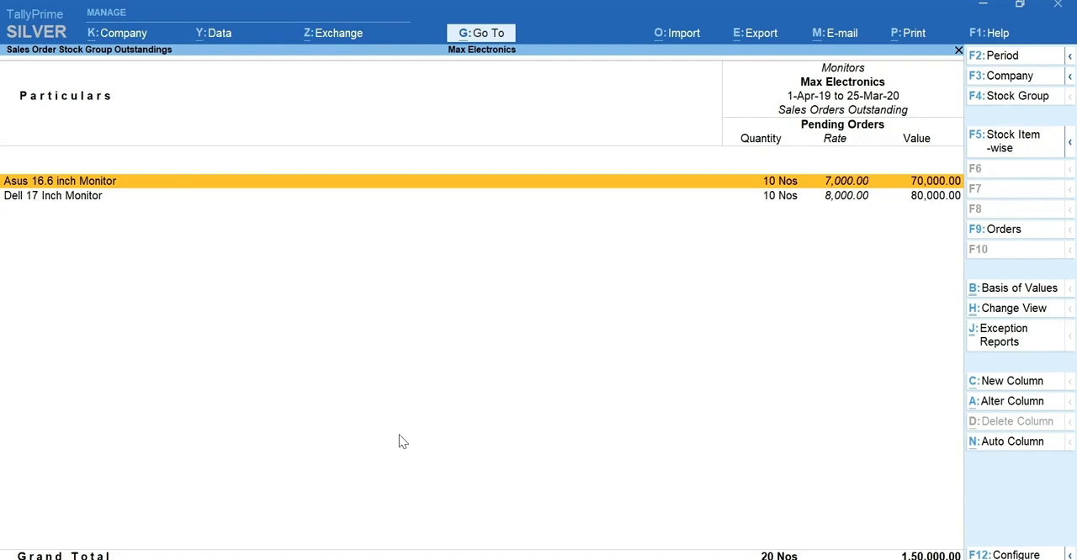
- Examine the outstanding order details for Asus 16.6 inch Monitor and return to order voucher creation
key(Return)
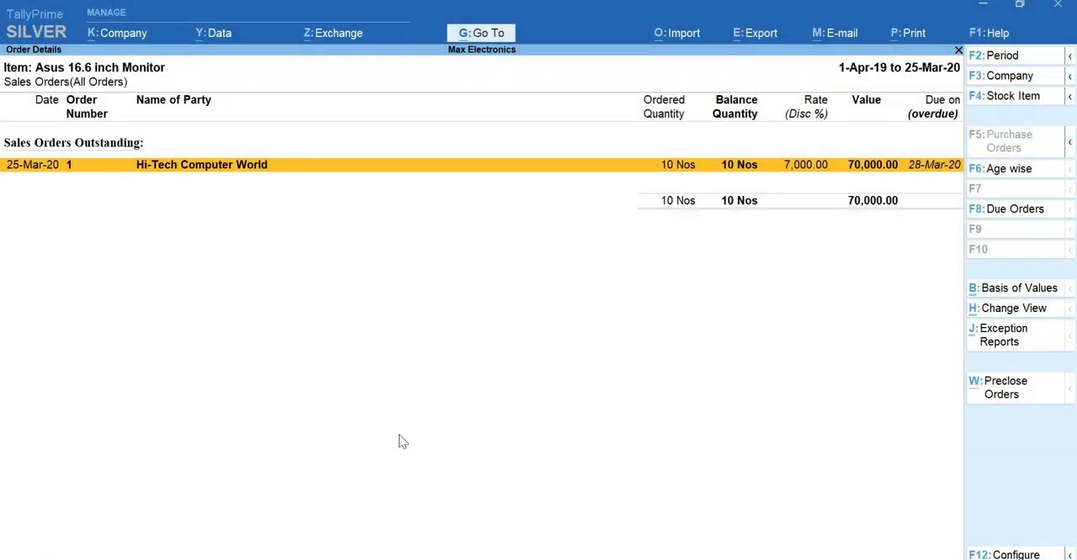
key(Escape)
key(Escape)
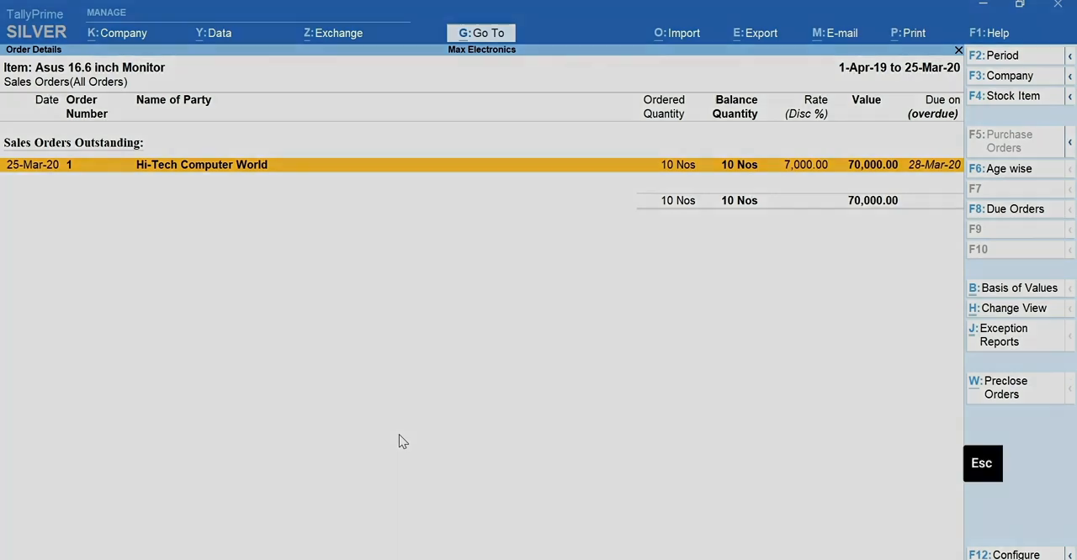
key(Escape)
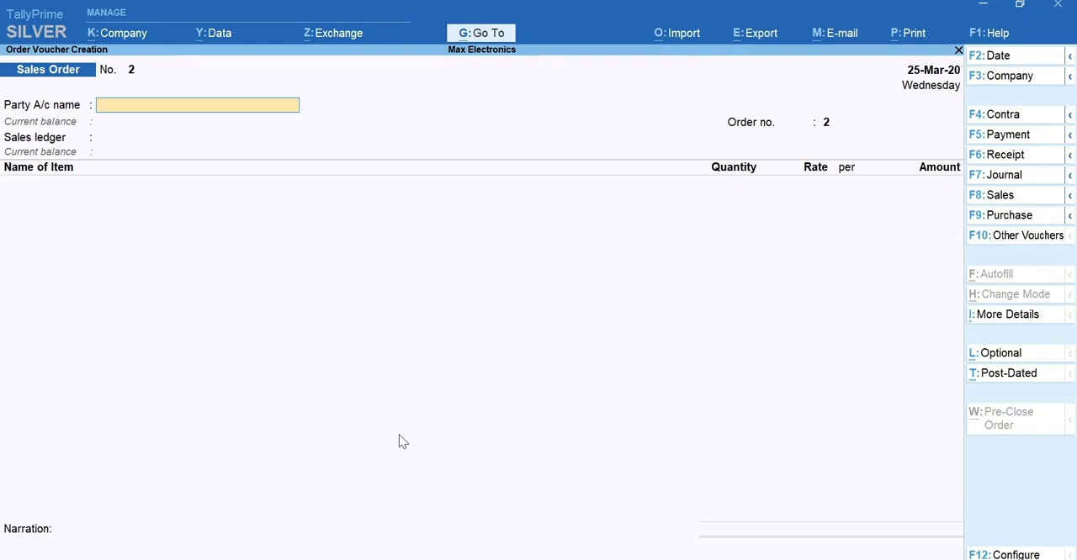
- Change the voucher type to Delivery Note, activating that voucher type for the company
key(F10)
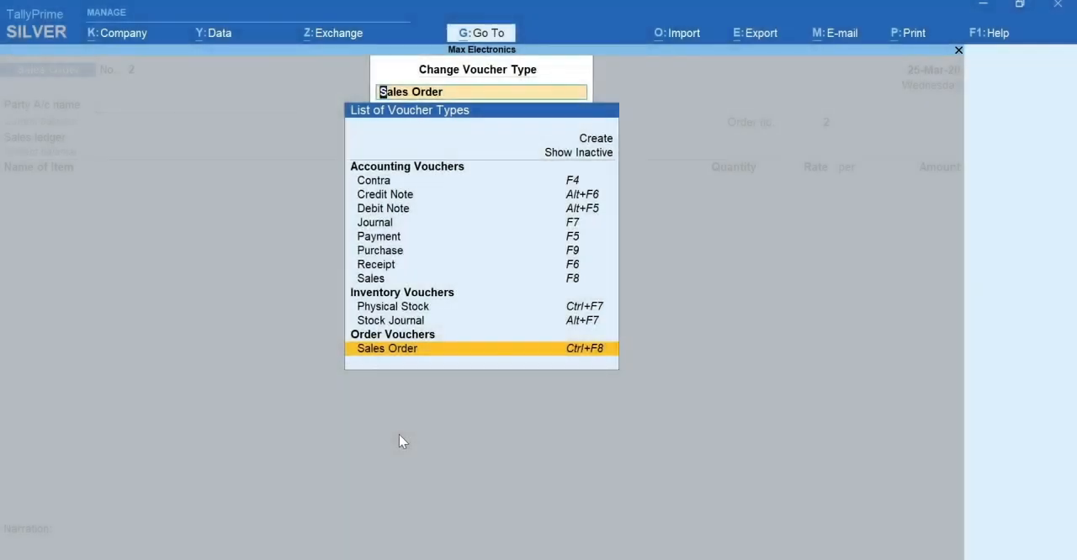
text(Deli)
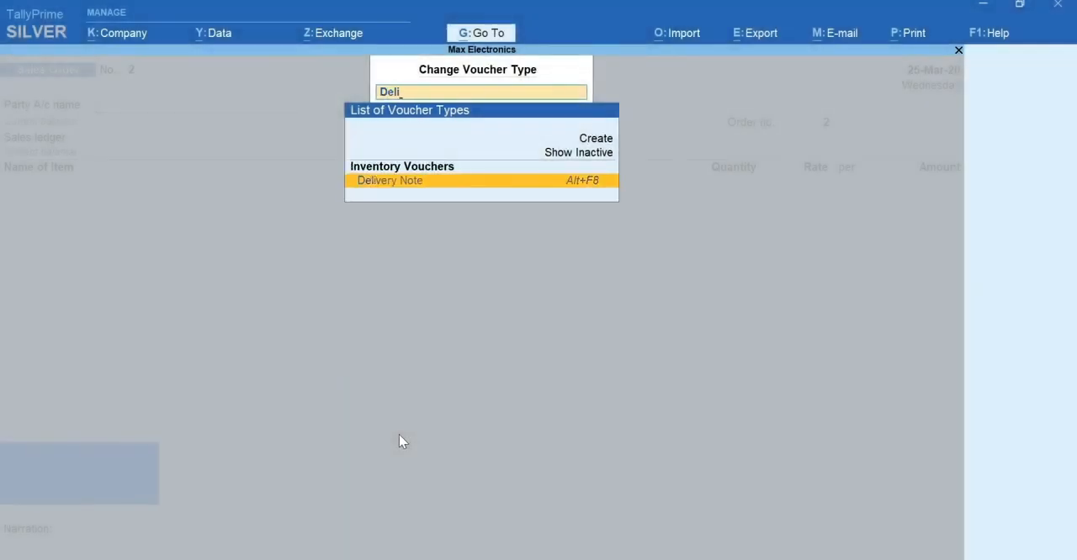
text(ver)
key(Return)
key(y)
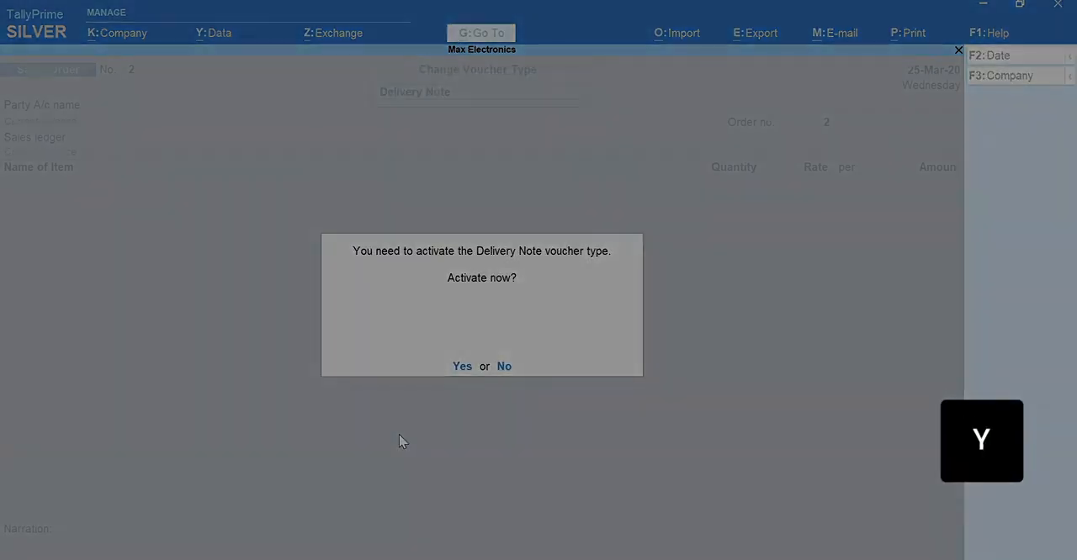
- Set the delivery note's date to 26-Mar-20 and its party to Hi-Tech Computer World
key(F2)
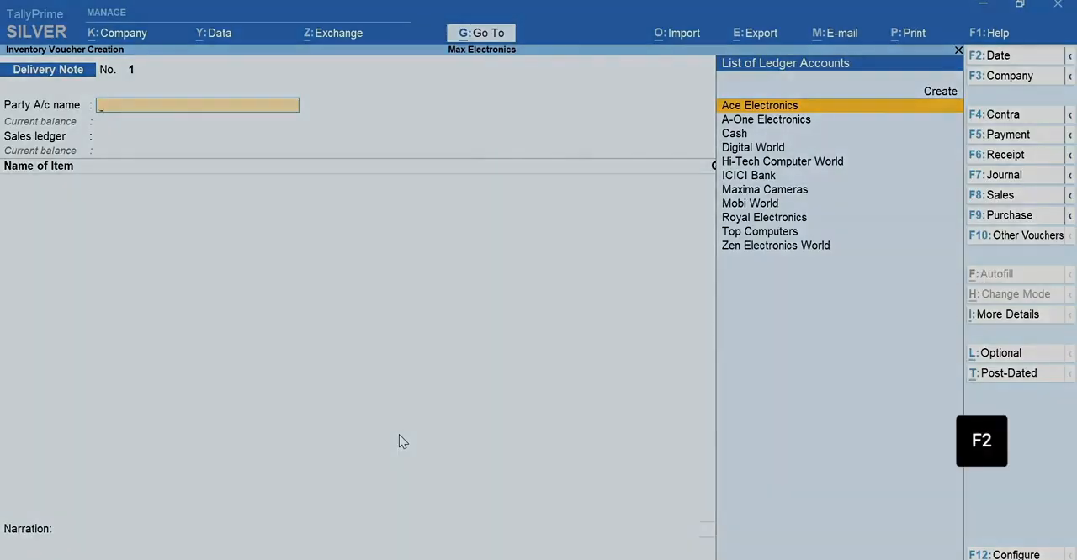
key(Return)
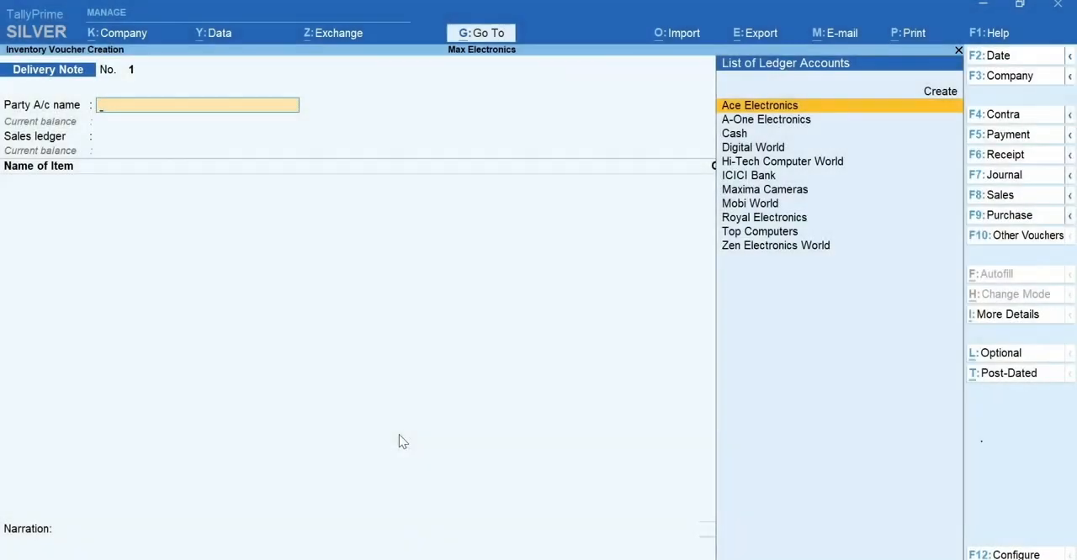
text(H)
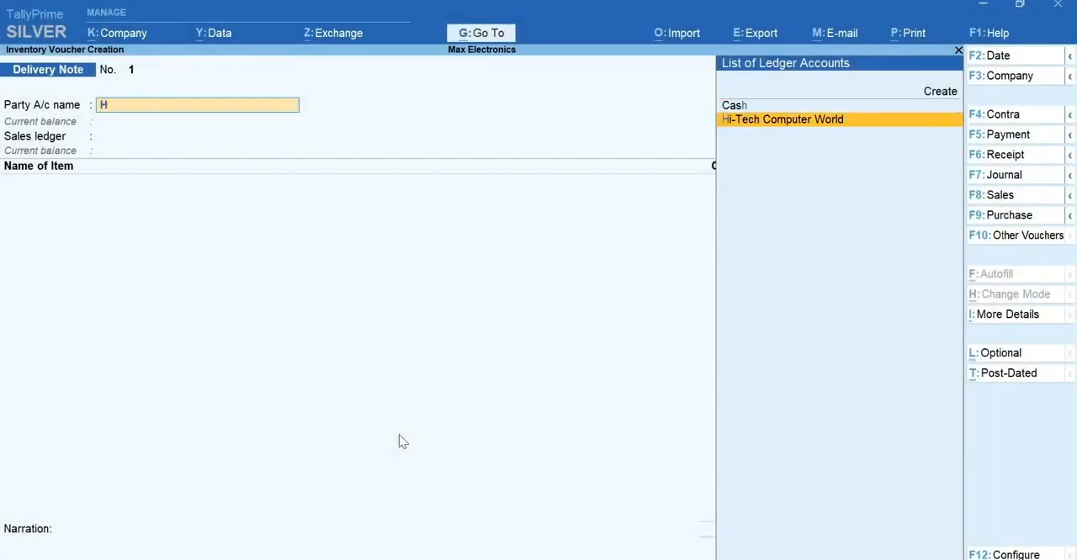
text(i)
key(Return)
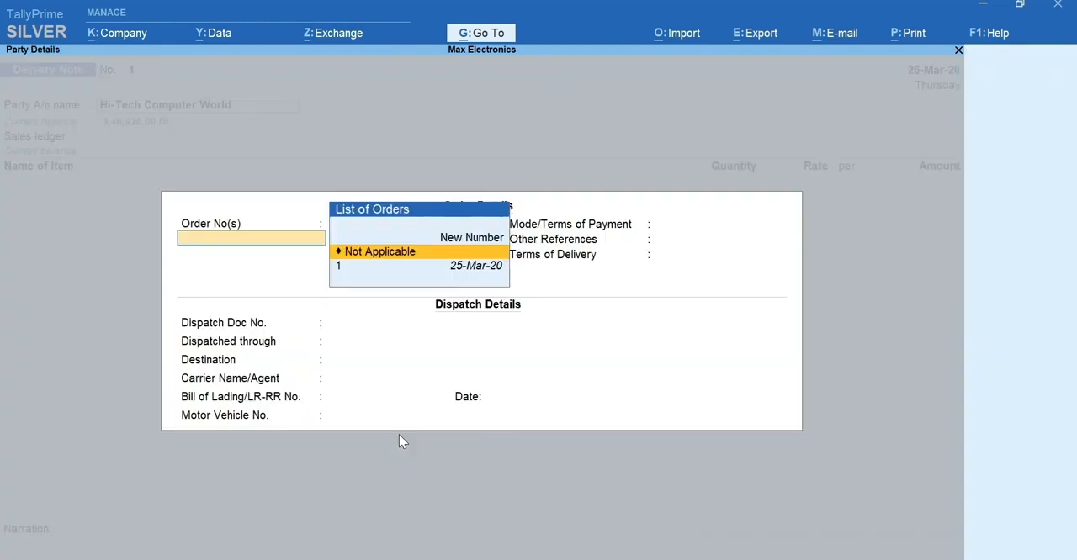
- Link the delivery note to the party's sales order dated 25-Mar-20
key(Down)
key(Return)
- Accept the delivery note's order, dispatch and party details without additions, and use the Sales ledger
key(Return)
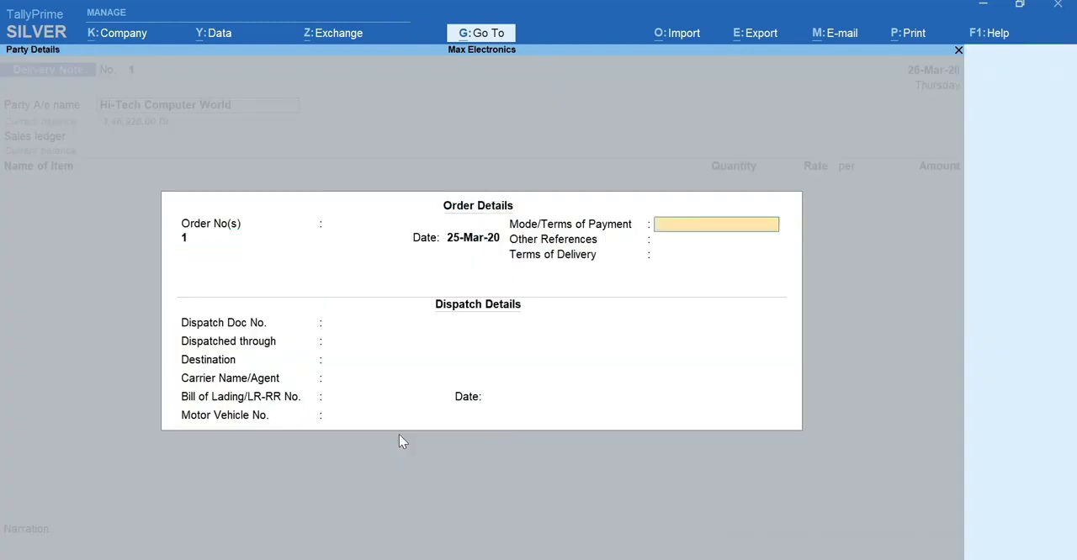
key(Return)
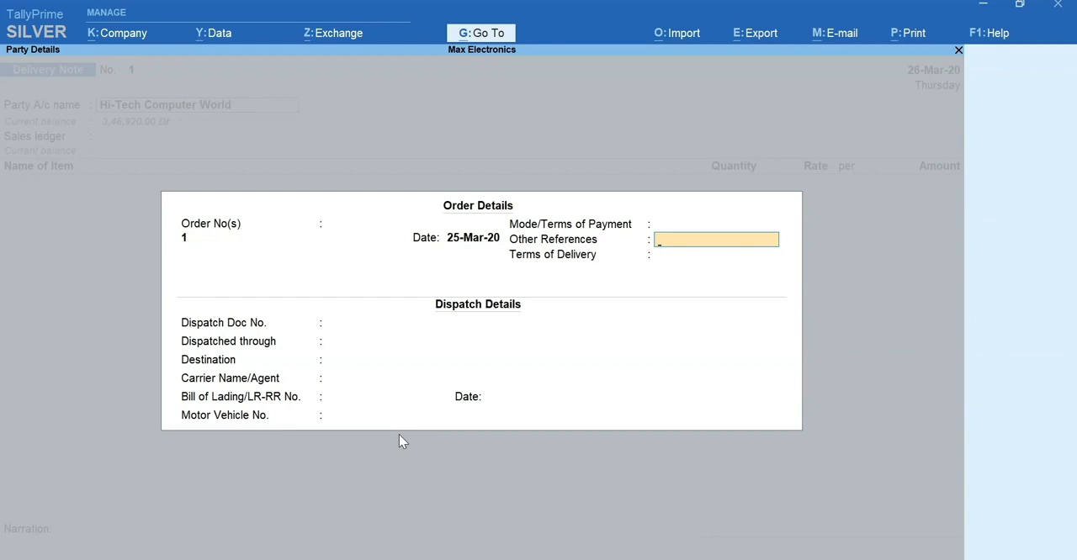
key(ctrl+a)
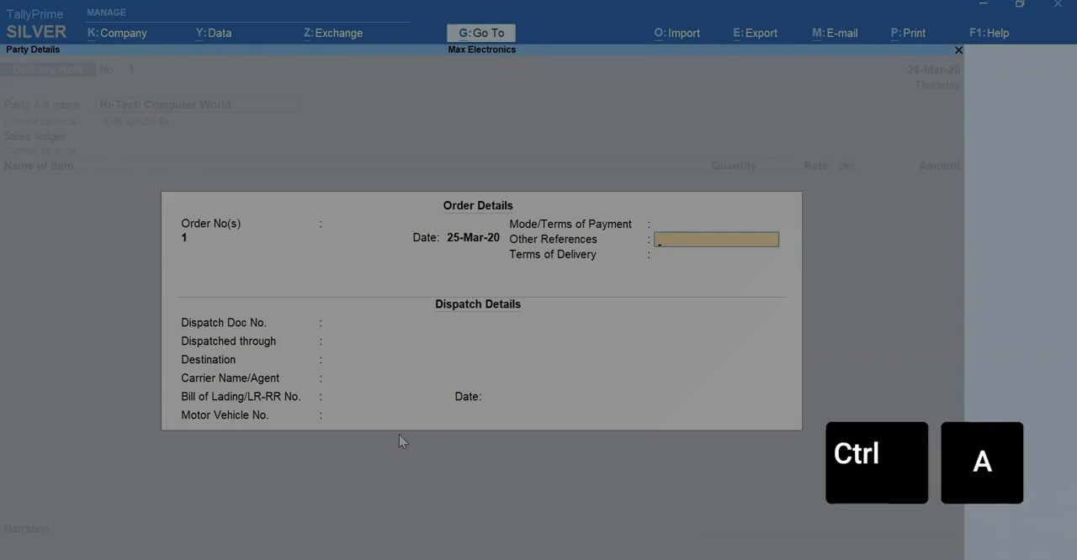
key(ctrl+a)
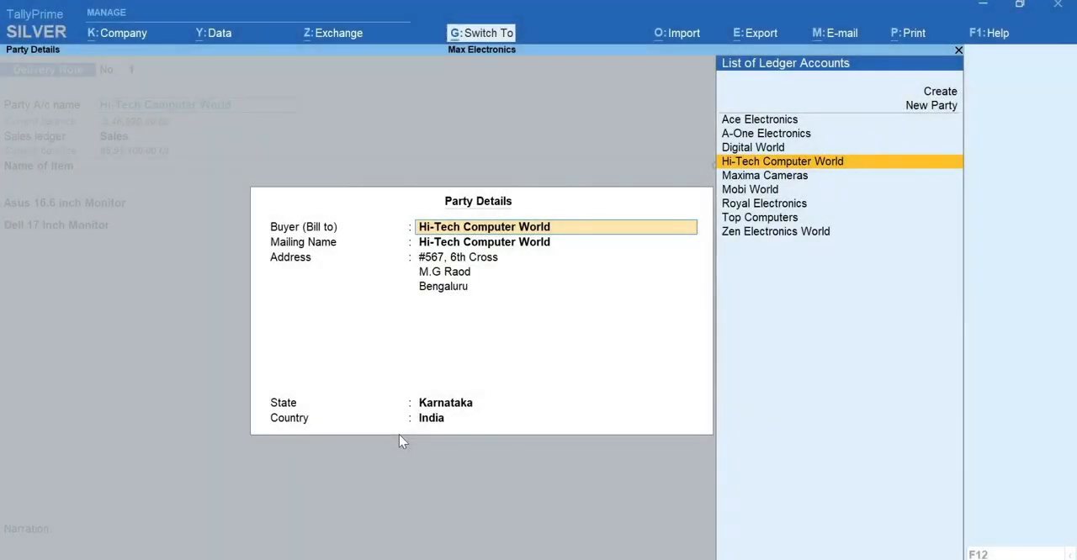
key(ctrl+a)
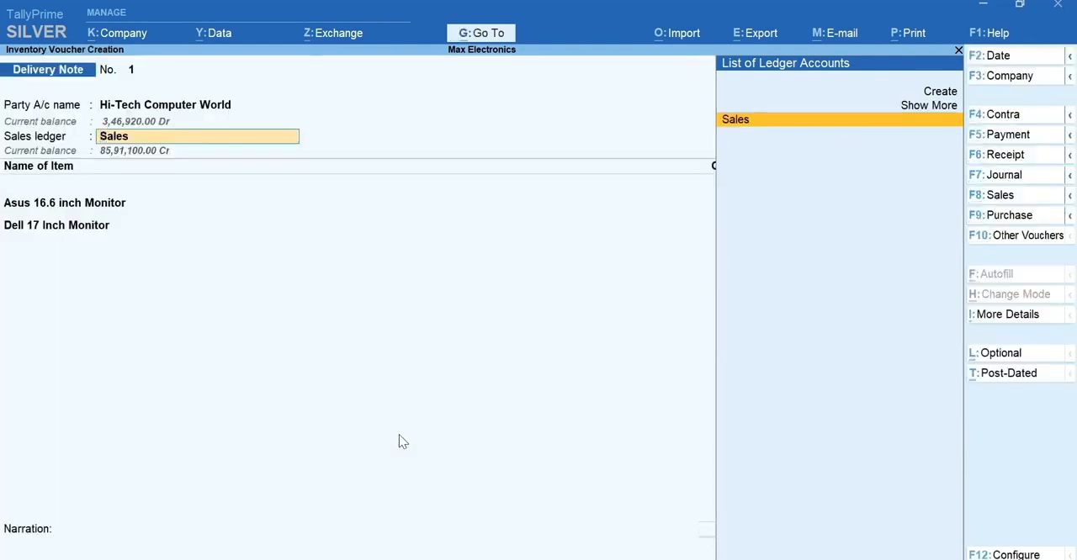
key(Return)
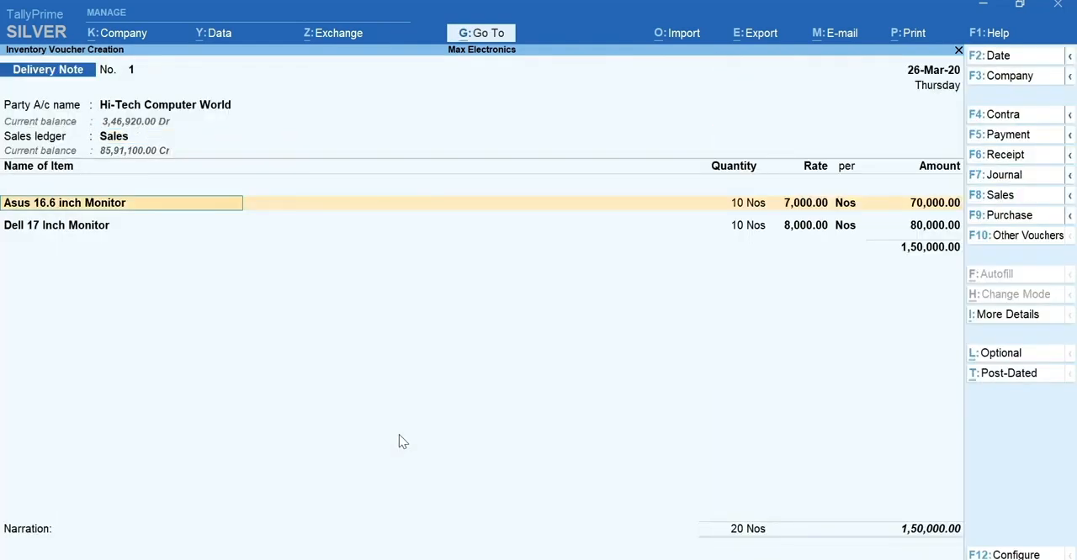
- Allocate 5 Nos of Asus 16.6 inch Monitor under tracking number 1 against the linked sales order
key(Return)
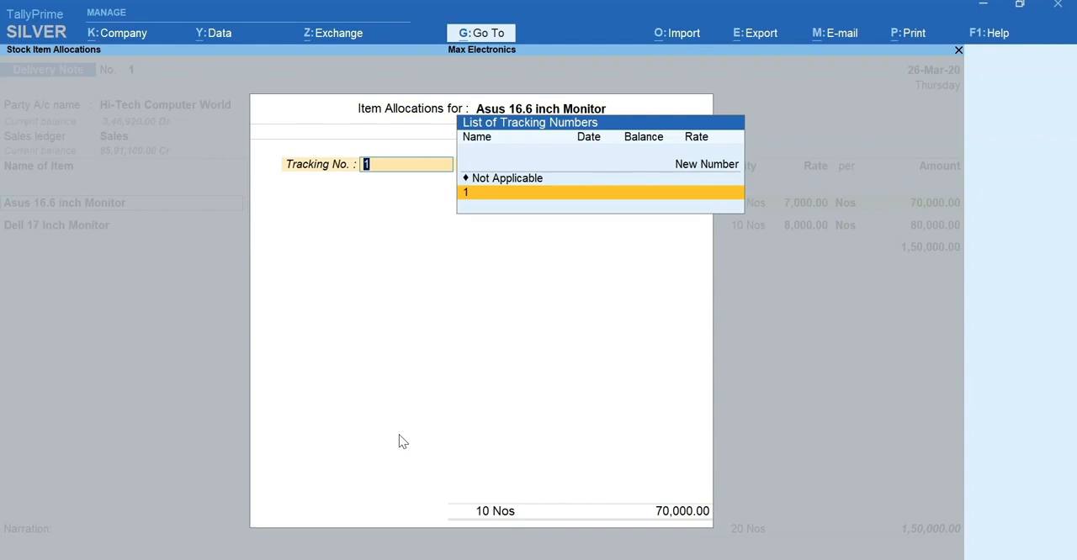
key(Return)
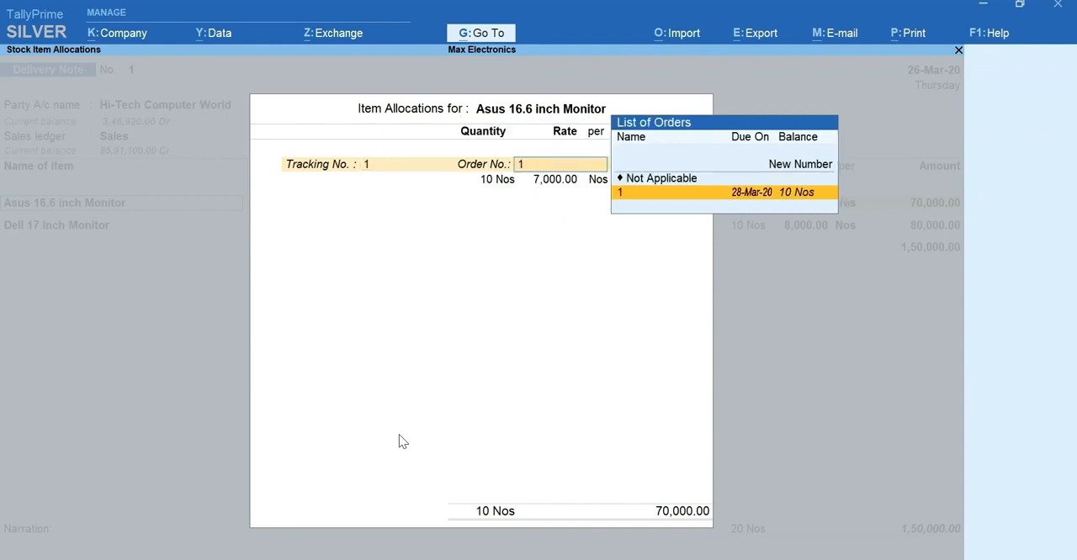
key(Return)
text(5)
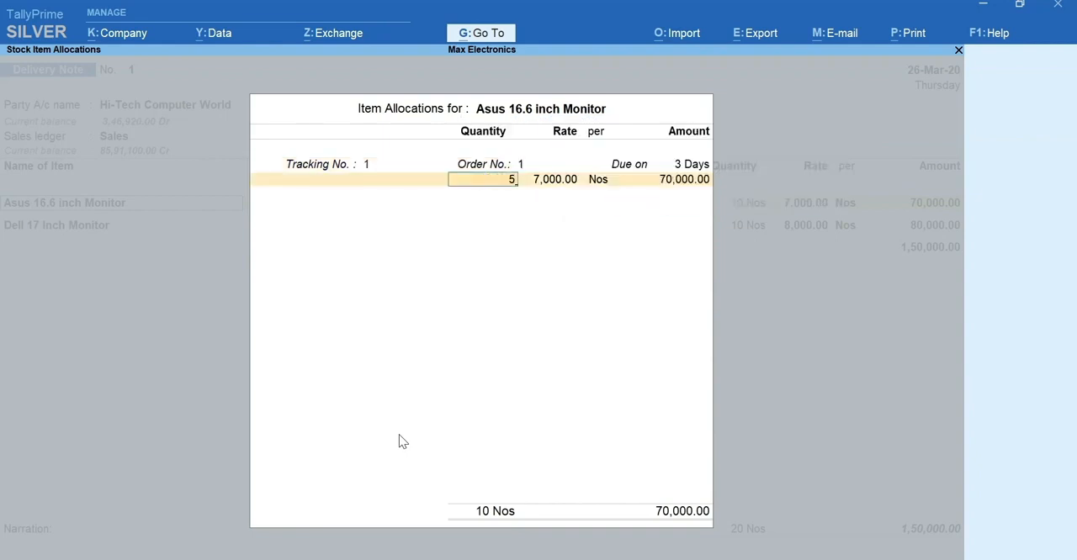
key(Return)
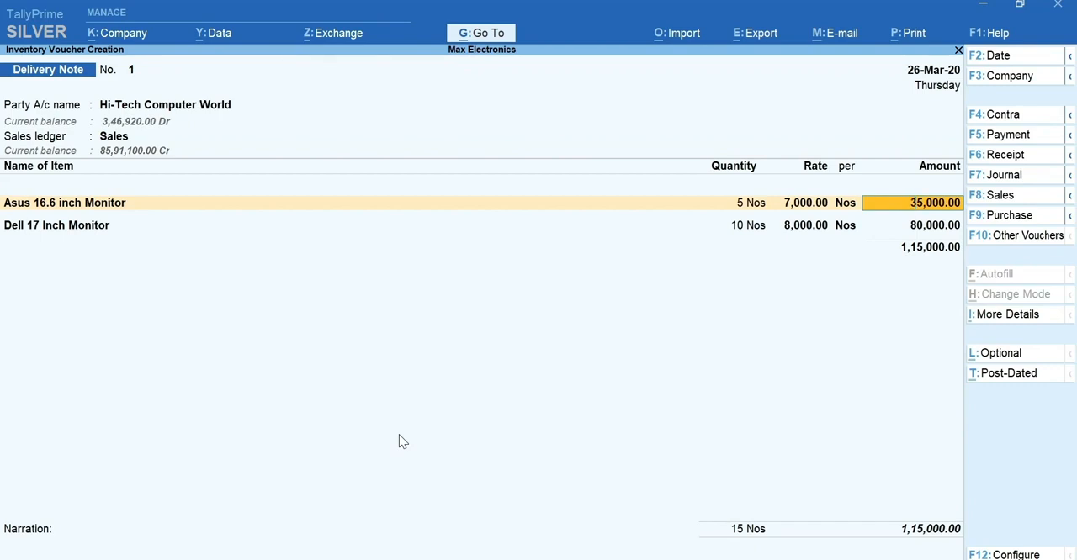
key(Return)
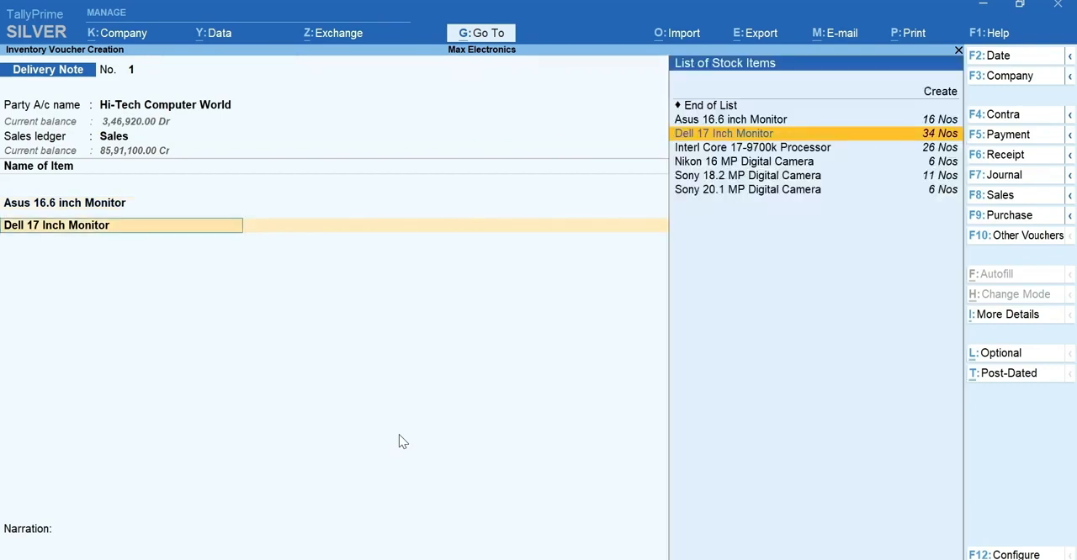
- Allocate 5 Nos of Dell 17 Inch Monitor under tracking number 1 and save the delivery note without a narration
key(Return)
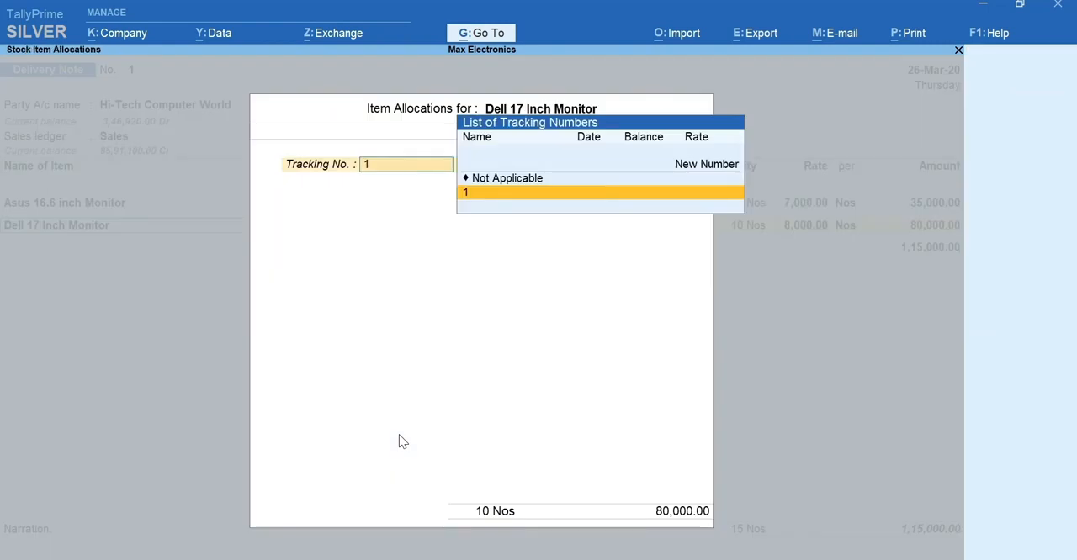
key(Return)
text(5)
key(Return)
key(Return)
key(Return)
key(Return)
key(Return)
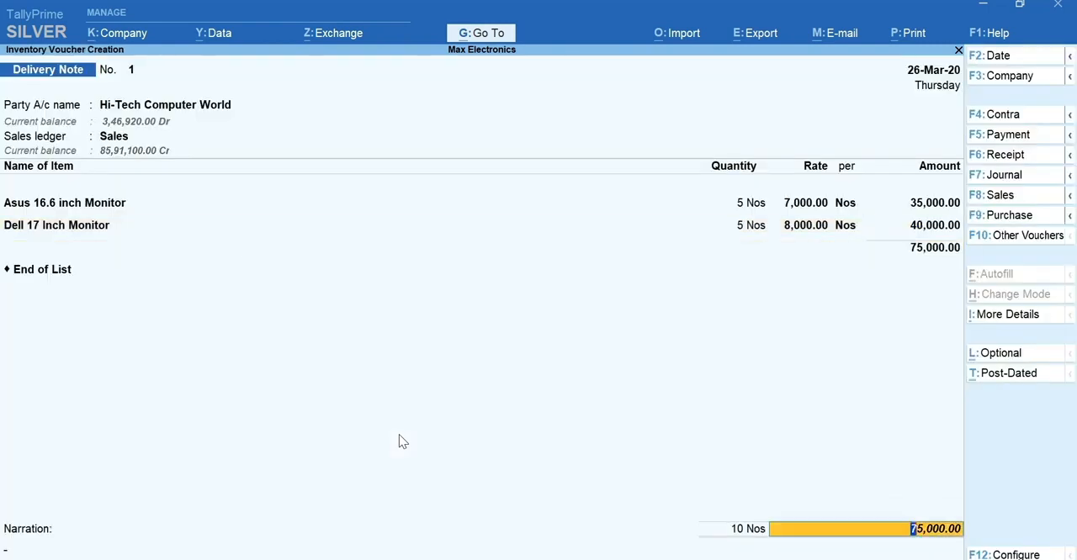
key(Return)
key(Return)
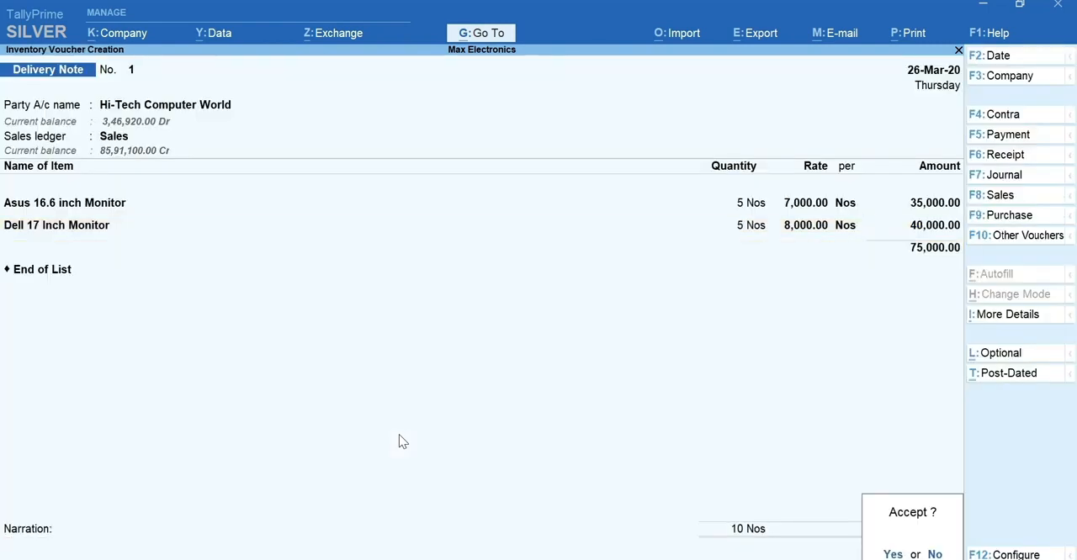
key(Return)
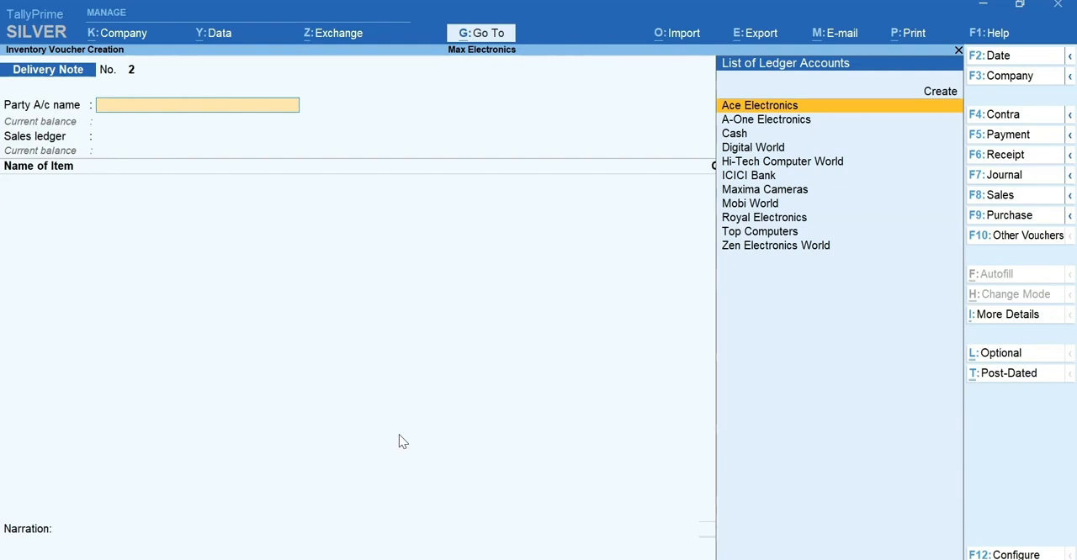
- View the Sales Bills Pending report and return to voucher creation
key(alt+g)
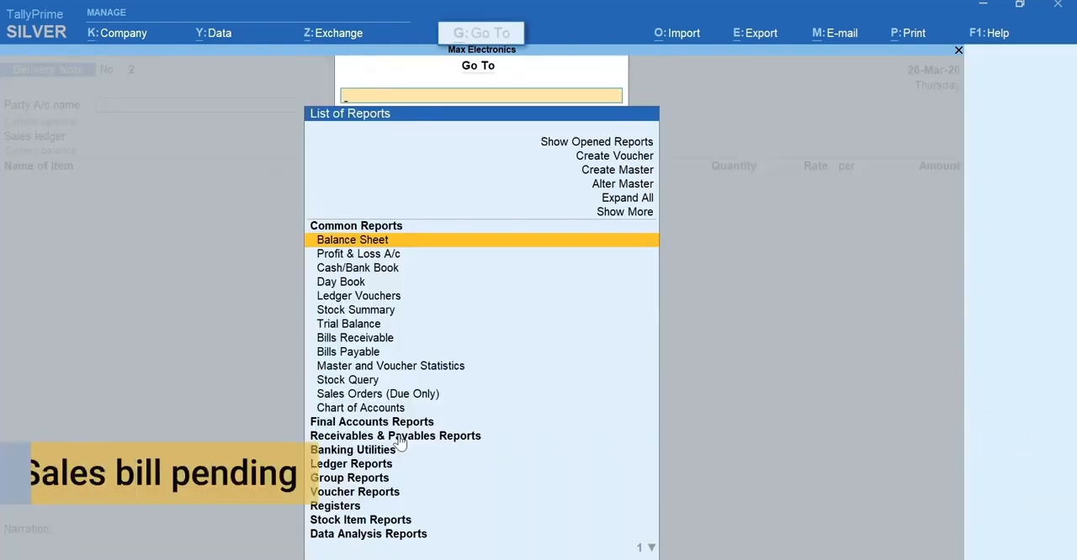
text(Sales Bills)
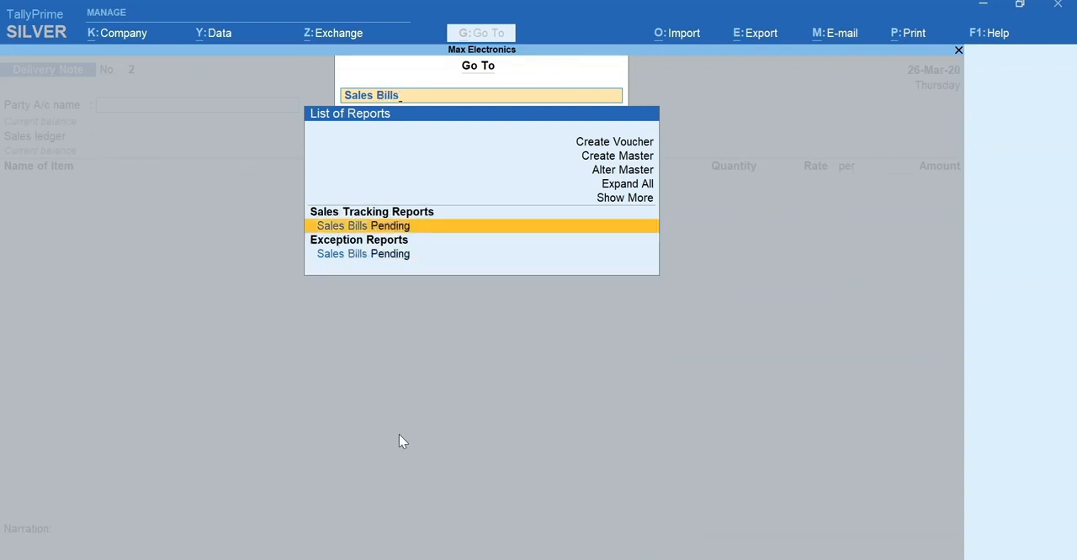
key(Return)
key(Escape)
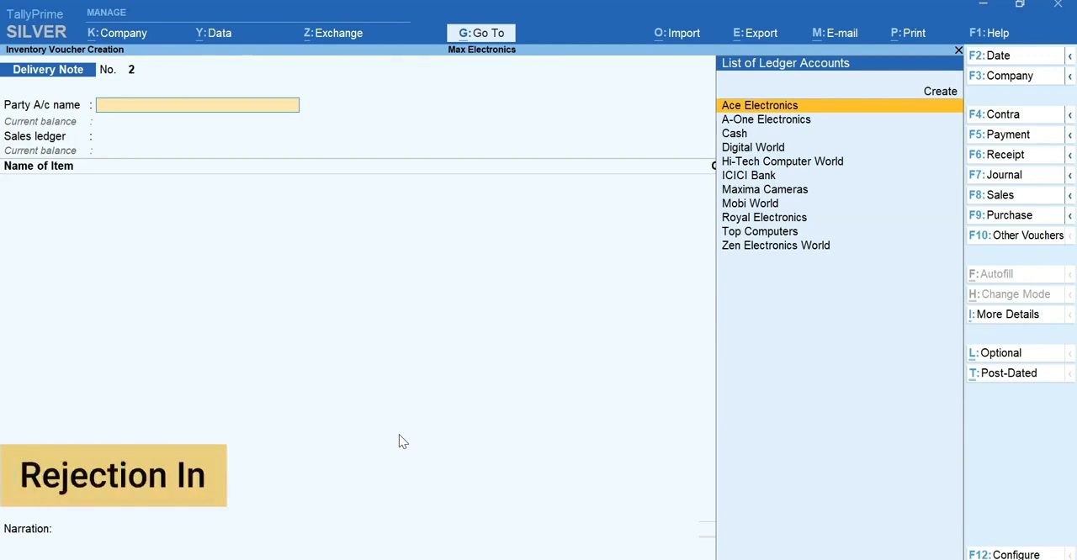
- Change the voucher type to Rejections In, activating that voucher type for the company
key(F10)
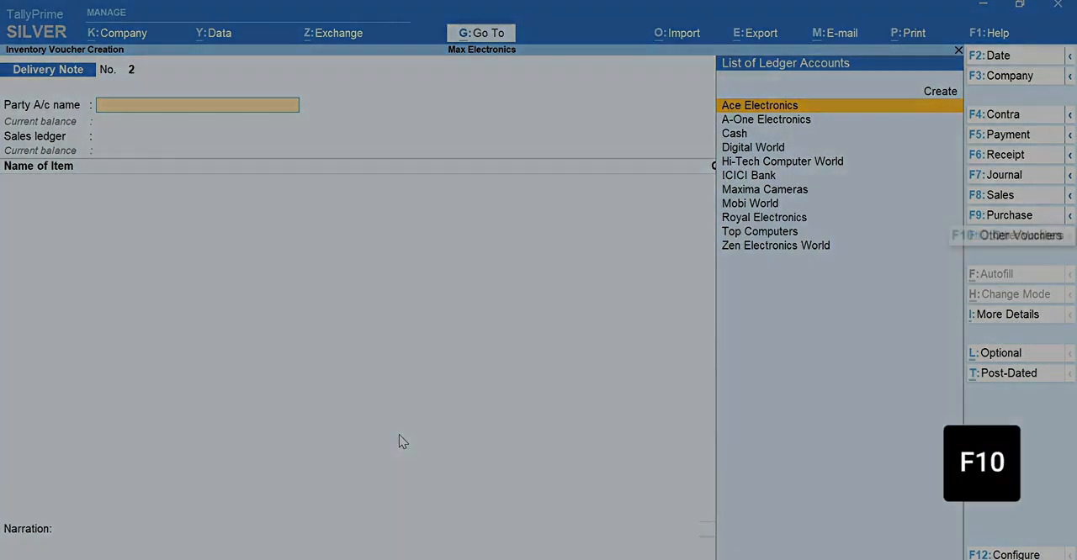
text(Rejection)
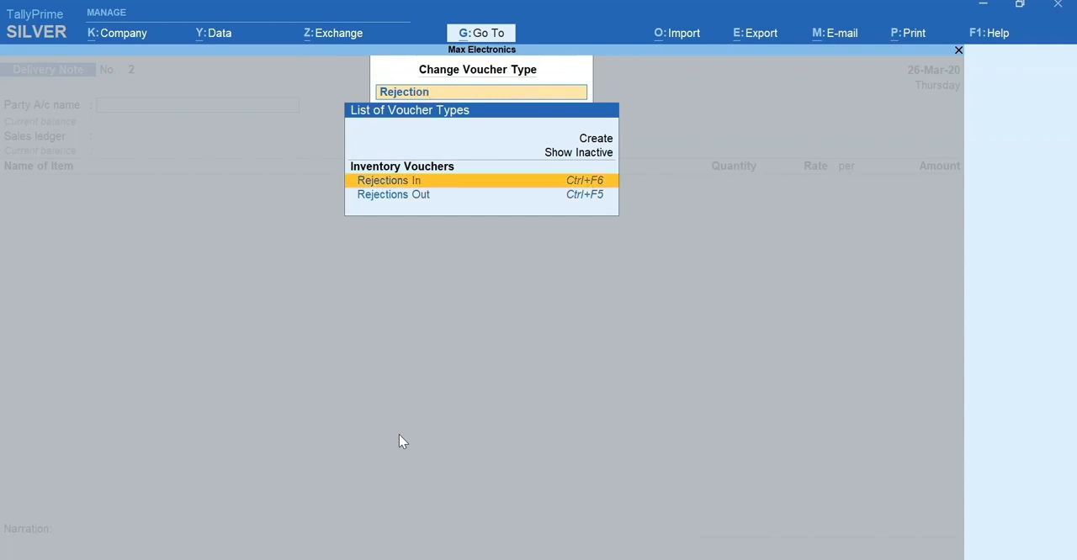
key(Return)
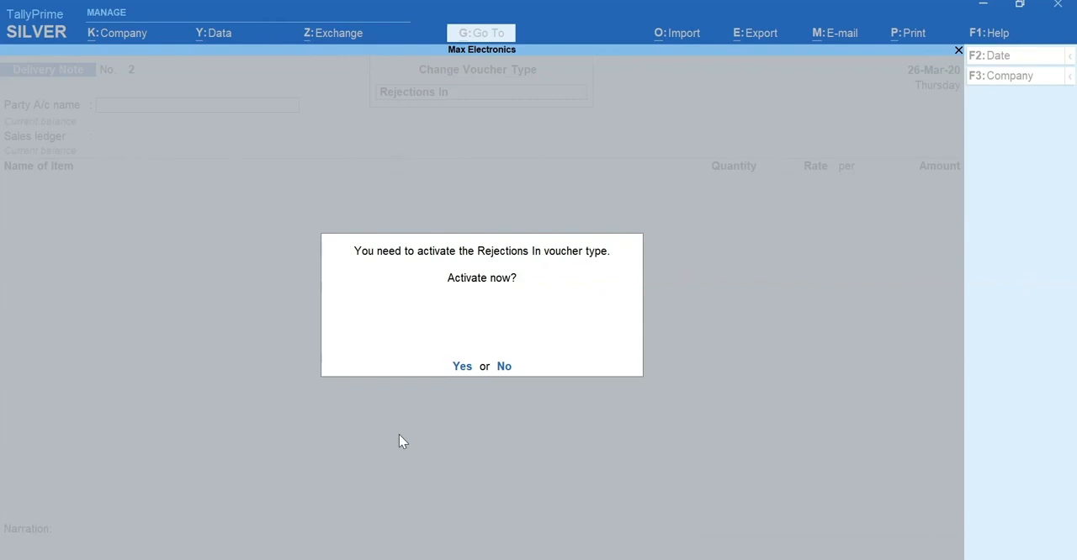
key(y)
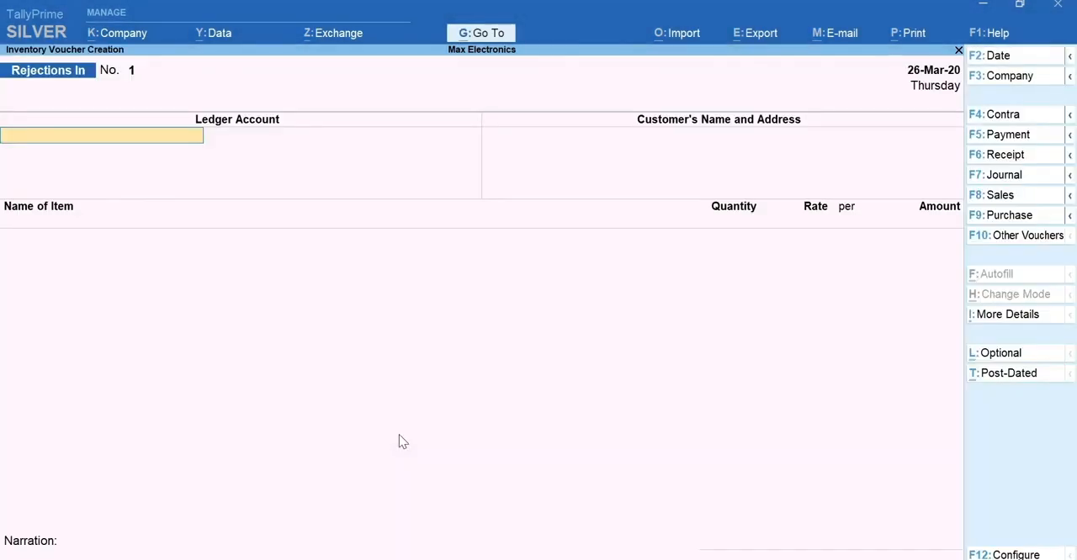
- Date the Rejections In voucher 27-Mar-20 and select Hi-Tech Computer World as ledger account, accepting its name and address
key(F2)
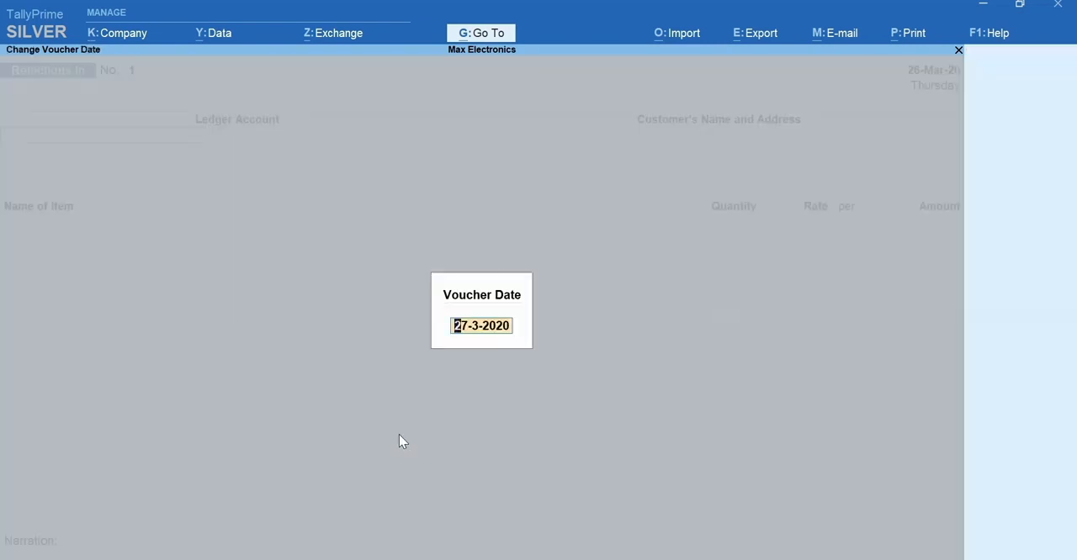
key(Return)
text(H)
key(Return)
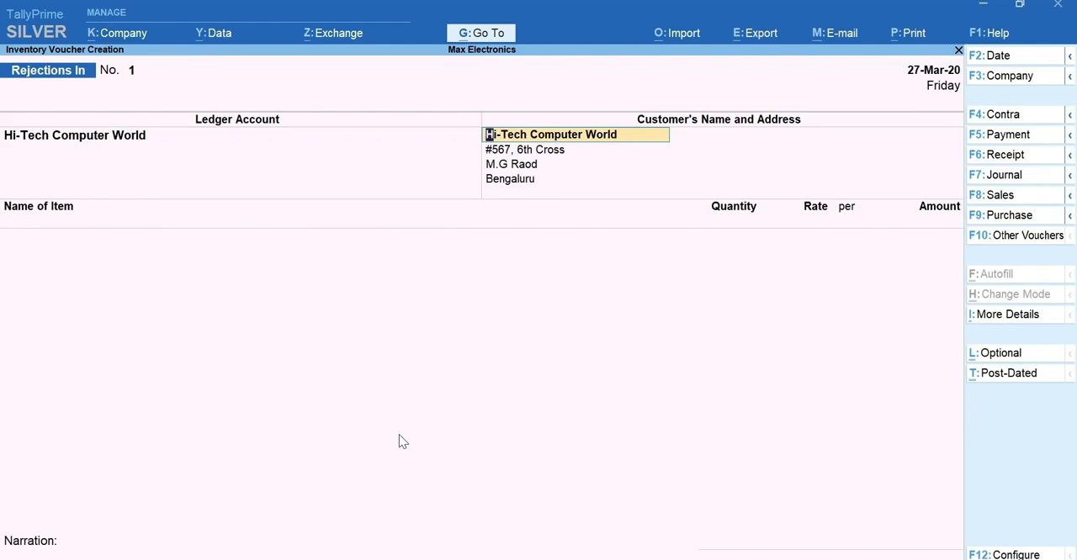
key(Return)
key(Return)
key(Return)
- Enter 2 Nos of Dell 17 Inch Monitor as rejected against the 26-Mar-20 tracking number and save the voucher
key(Return)
text(Del)
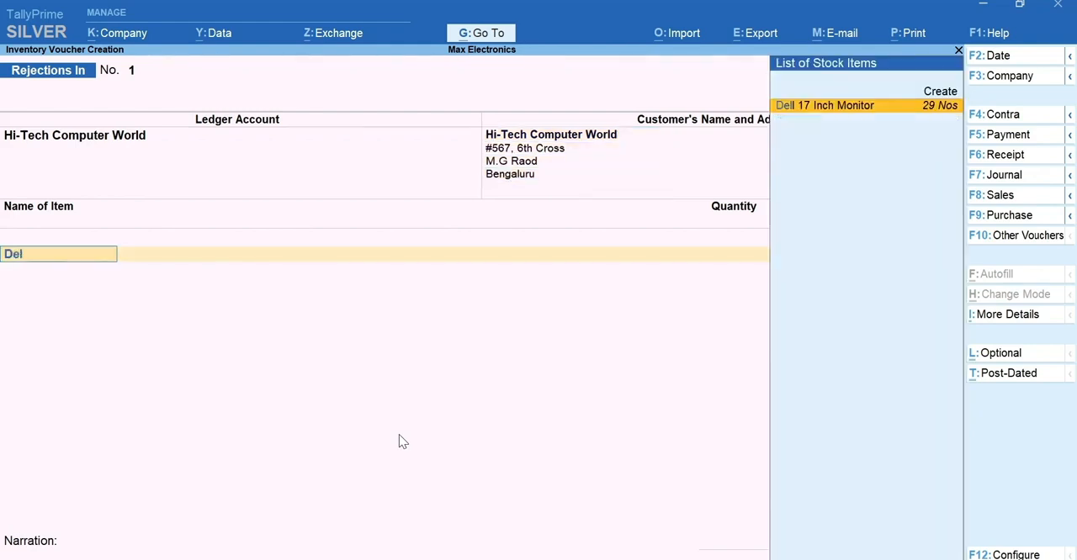
key(Return)
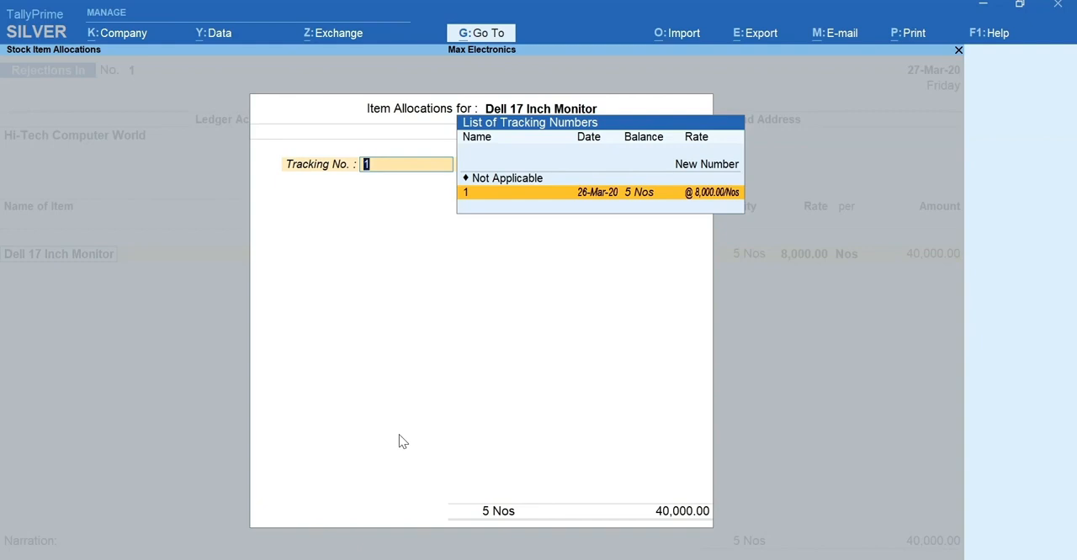
key(Return)
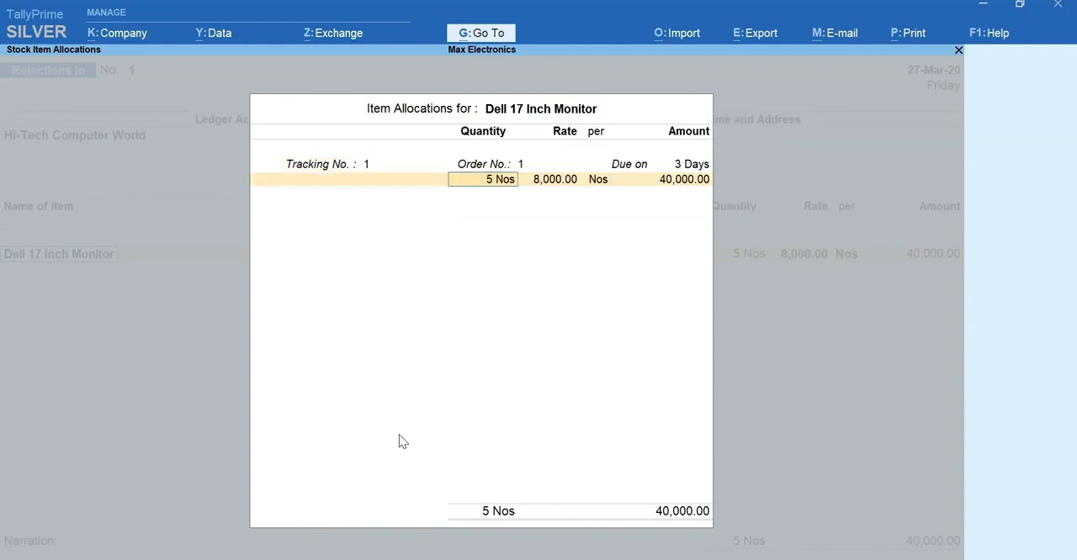
text(2)
key(Return)
key(Return)
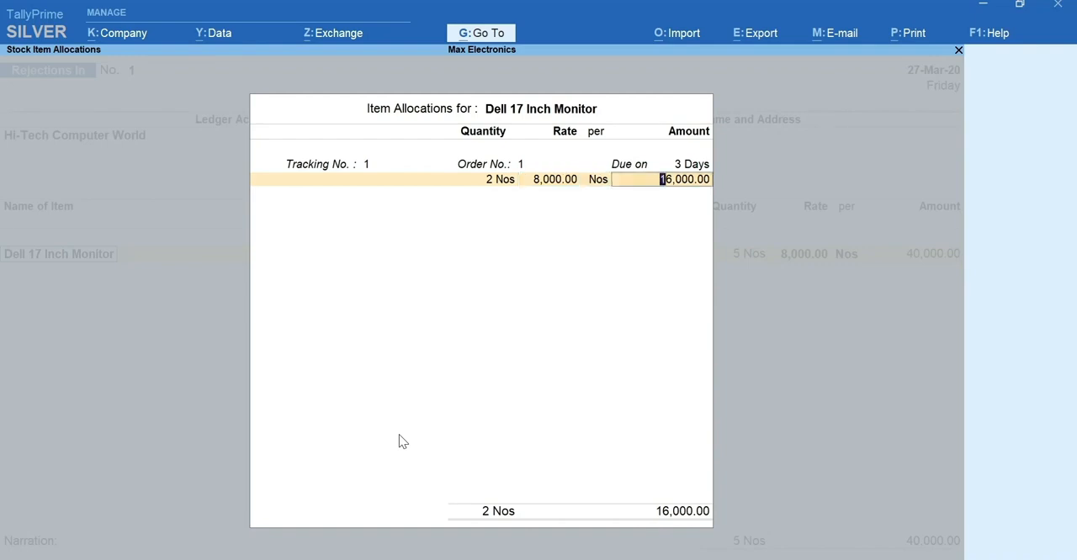
key(Return)
key(Return)
key(Return)
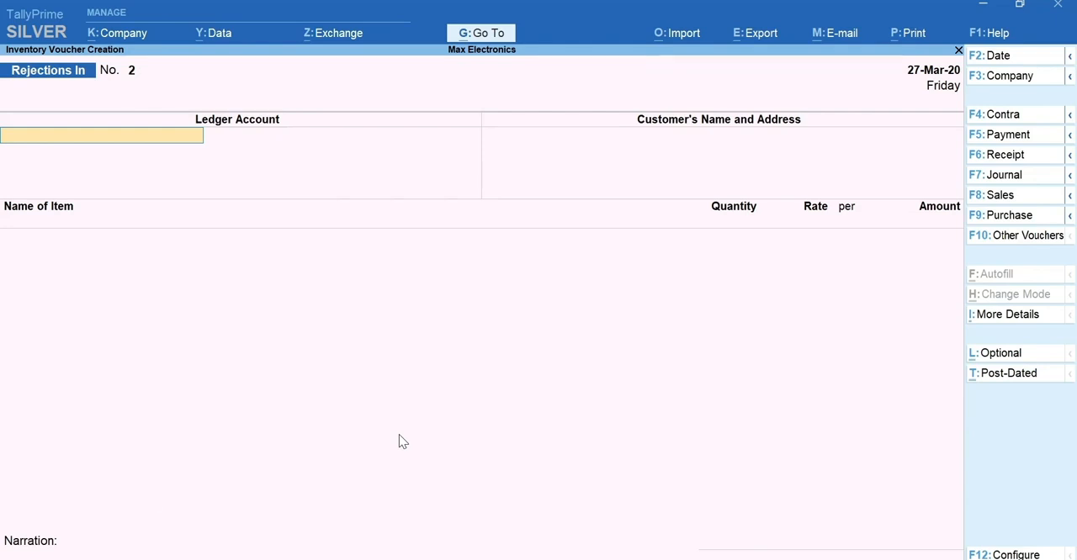
- Start a Sales voucher dated 28-Mar-20 with Hi-Tech Computer World as the party
key(F8)
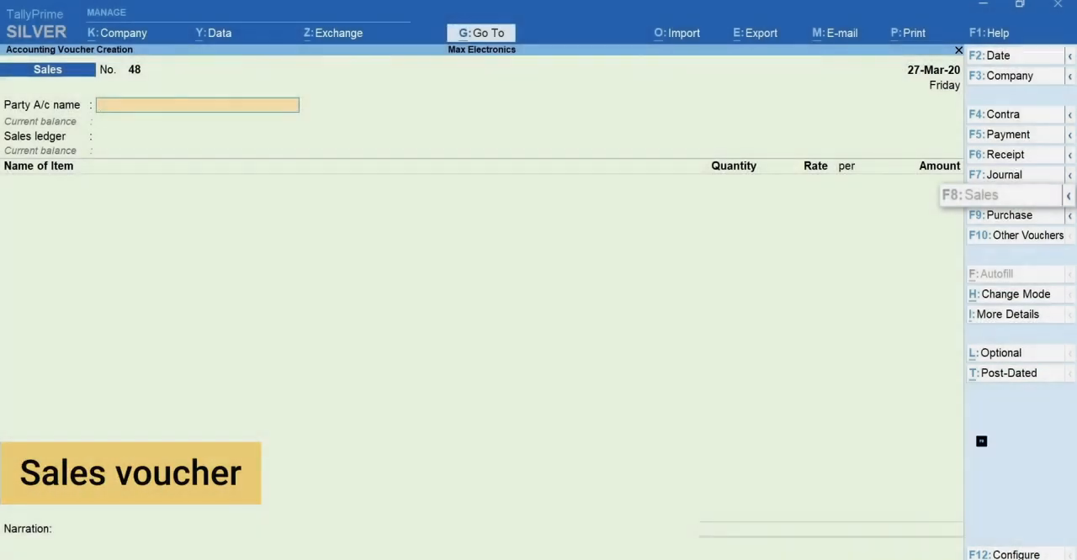
key(F2)
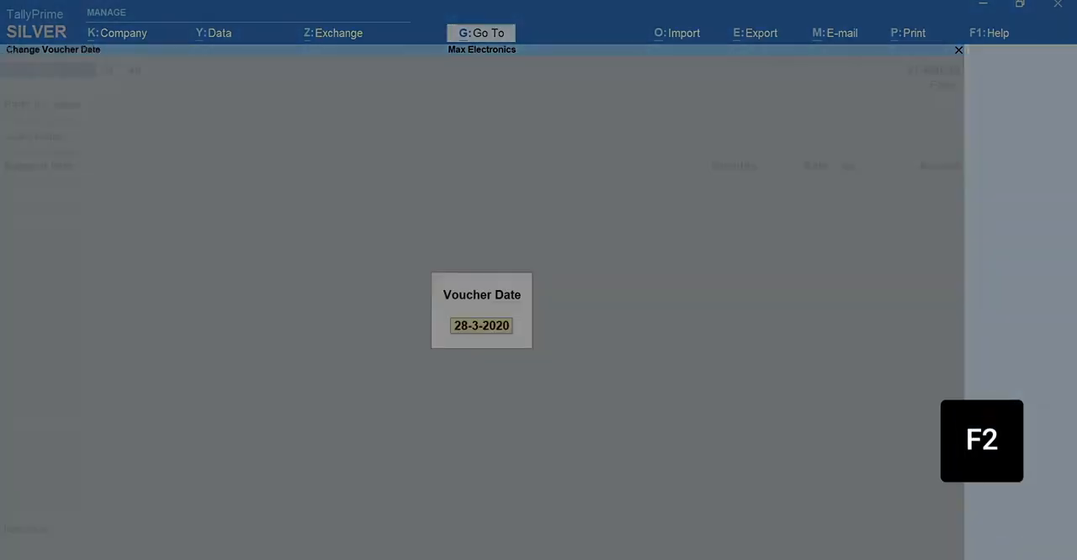
key(Return)
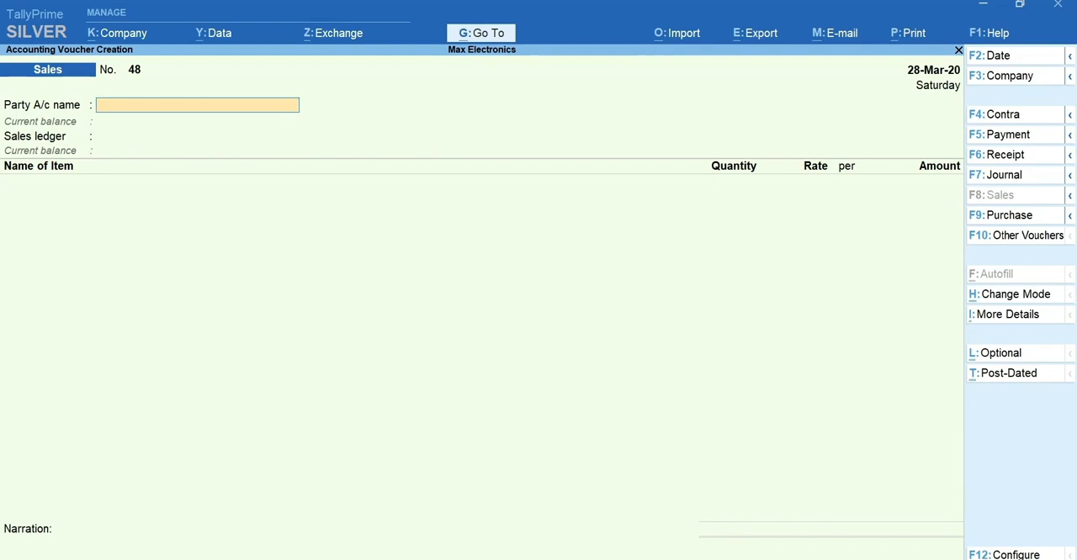
text(Hi)
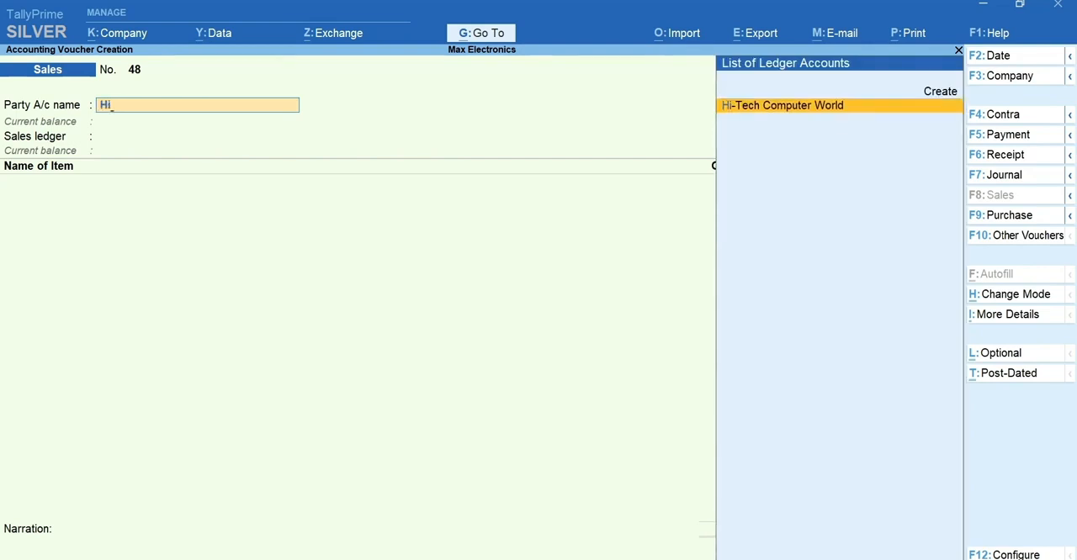
key(Return)
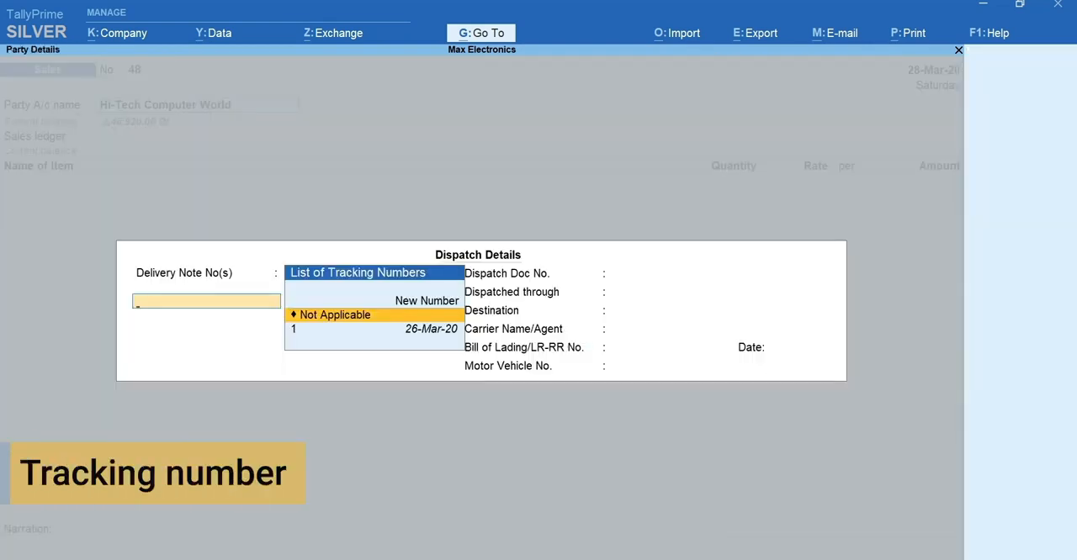
- Link the sales voucher to the delivery note dated 26-Mar-20 and accept the dispatch and party details
key(Down)
key(Return)
key(ctrl+a)
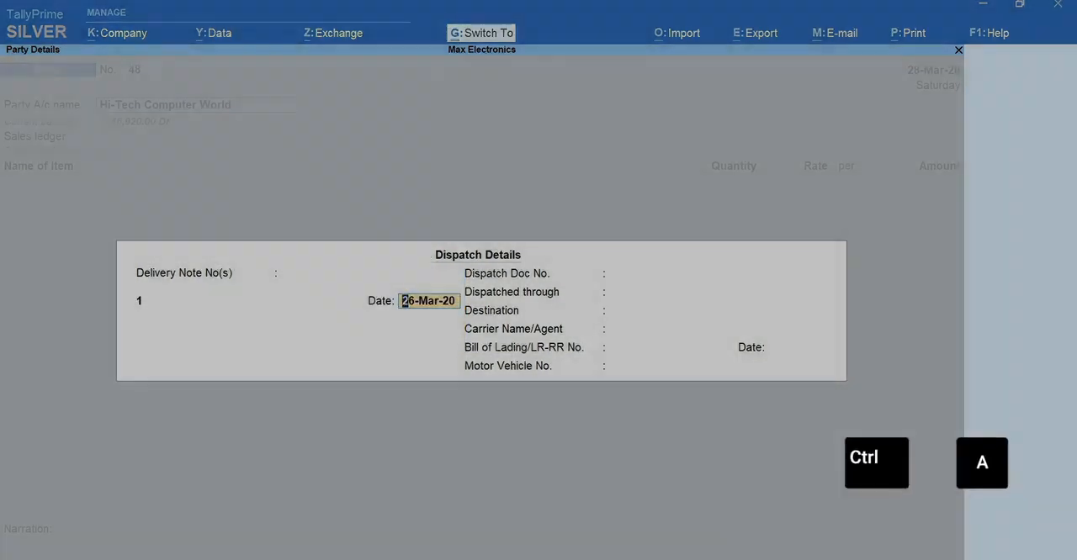
key(ctrl+a)
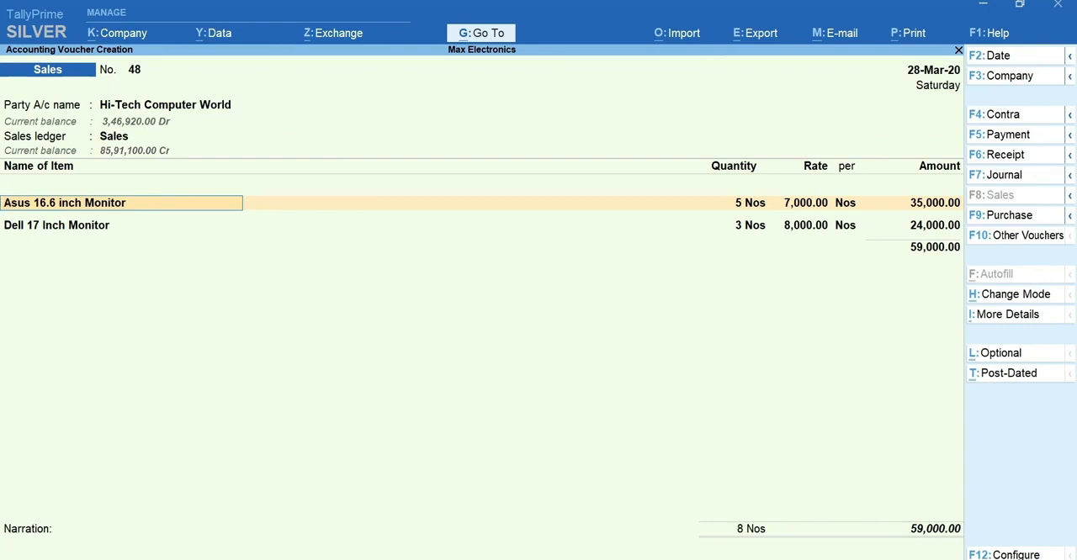
- Accept the Asus and Dell monitor lines, end the ledger list and save the Hi-Tech Computer World sales voucher
key(Return)
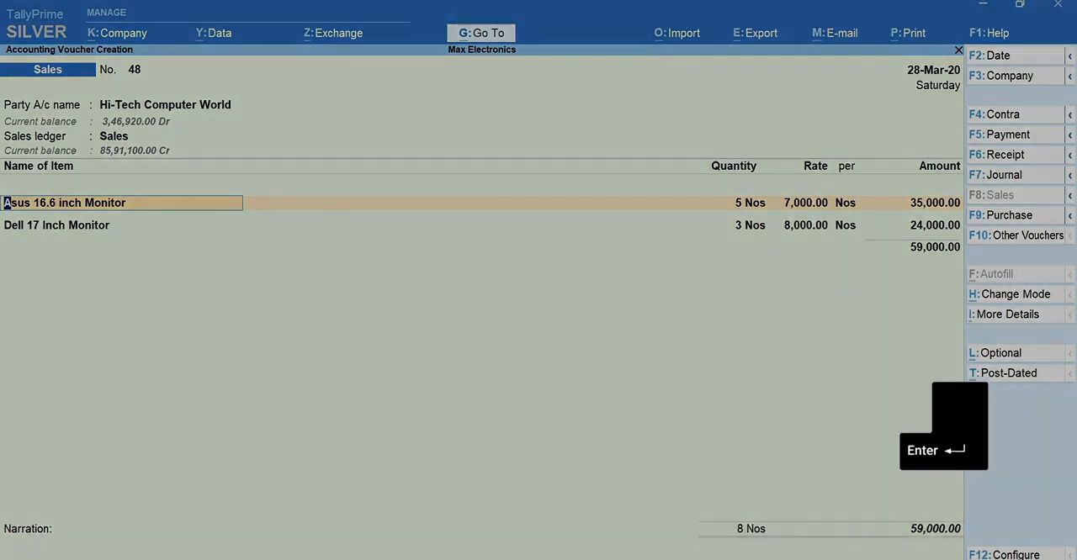
key(Return)
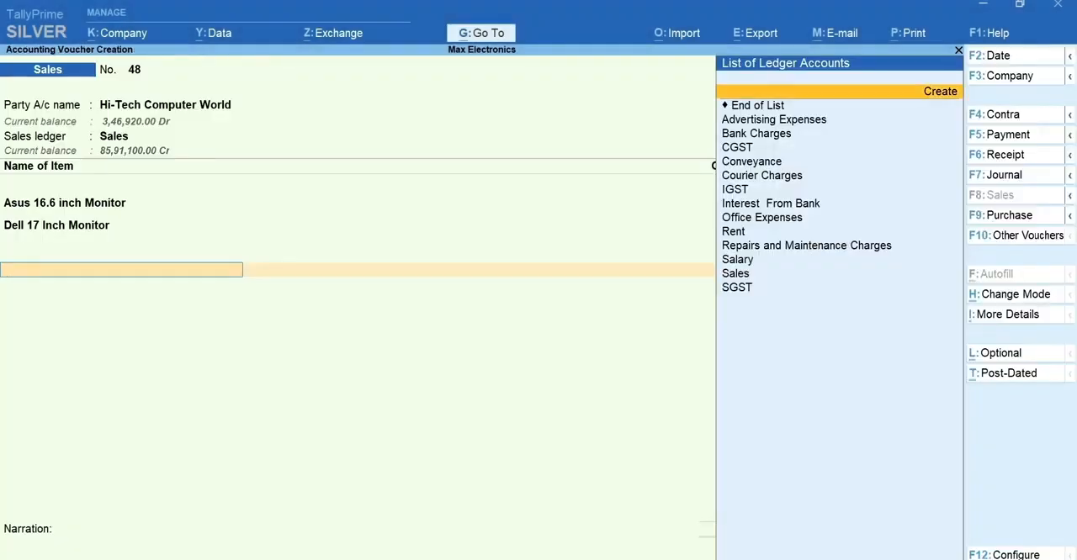
key(Return)
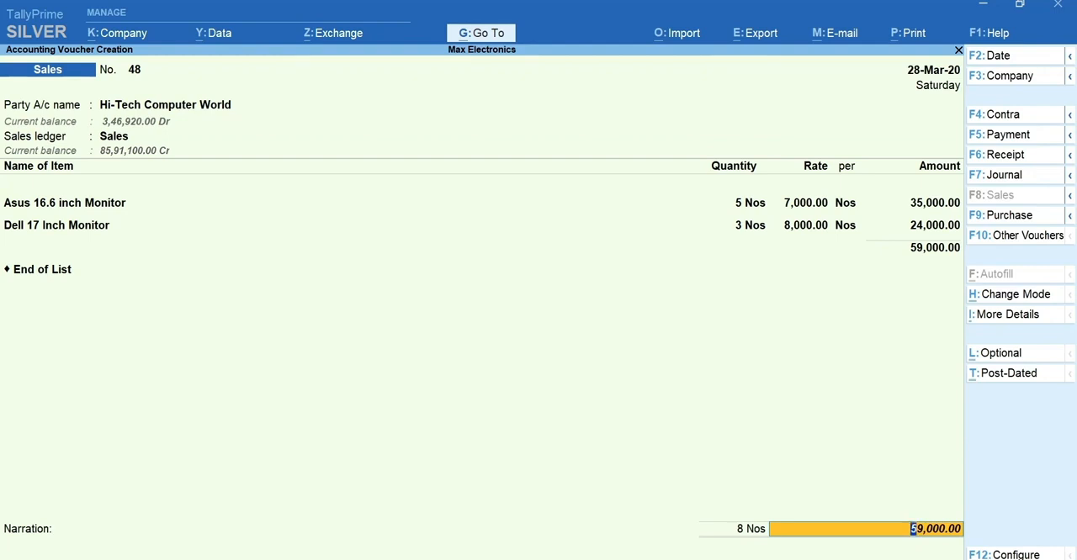
key(Return)
key(Return)
key(Return)
- Preview the sales invoice, zoom in to check its item, order and delivery note details, and close the preview
key(i)
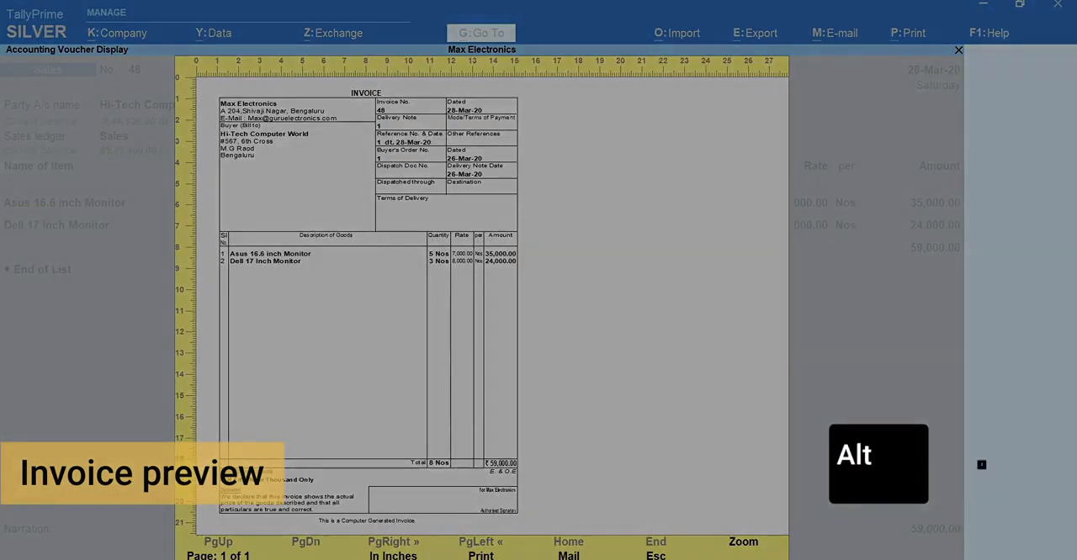
key(alt+z)
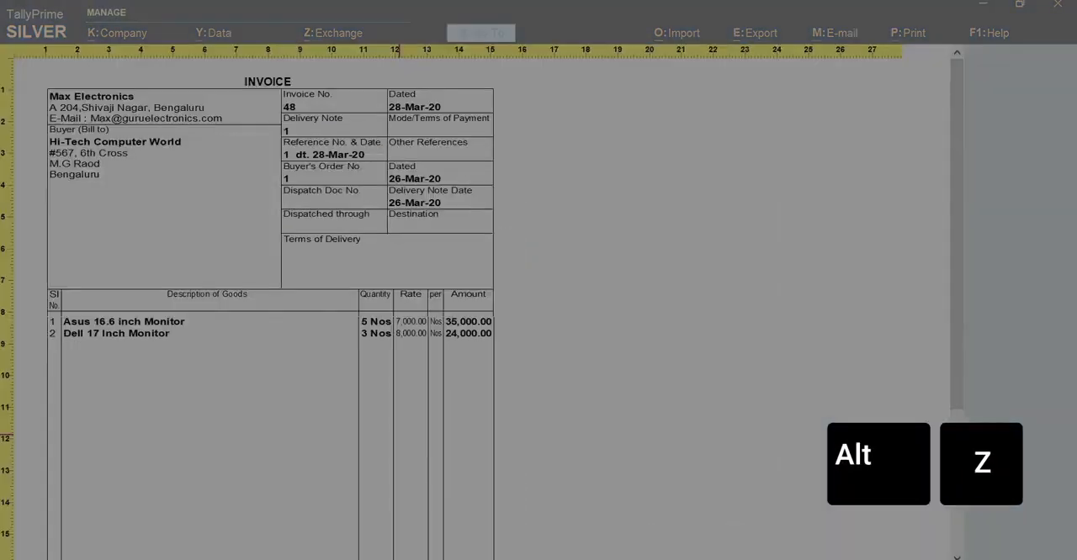
key(Escape)
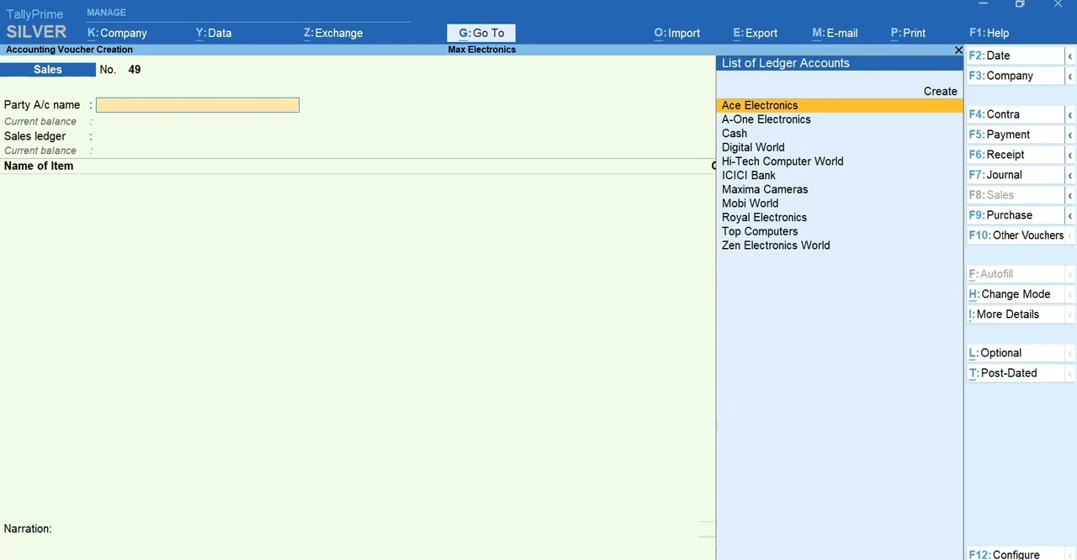
- Start a Receipt voucher with ICICI Bank as the account and Hi-Tech Computer World as the party
key(F6)
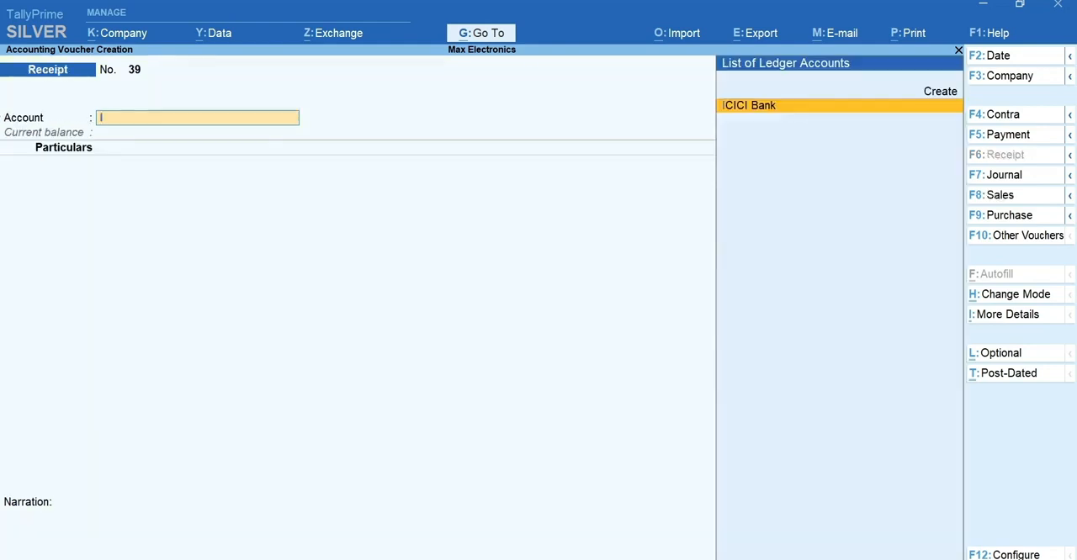
key(Return)
text(Hi-Tech Computer World)
key(Return)
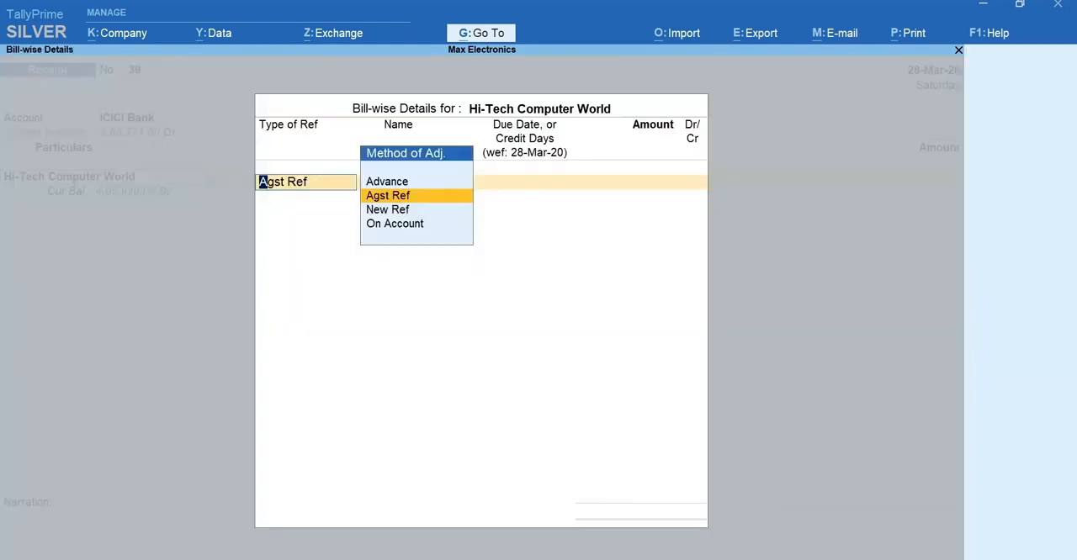
- Adjust the receipt with Agst Ref against a pending Hi-Tech Computer World bill and accept the remaining voucher details
key(Return)
key(Down)
key(Down)
key(Return)
key(Return)
key(Return)
key(Return)
key(Return)
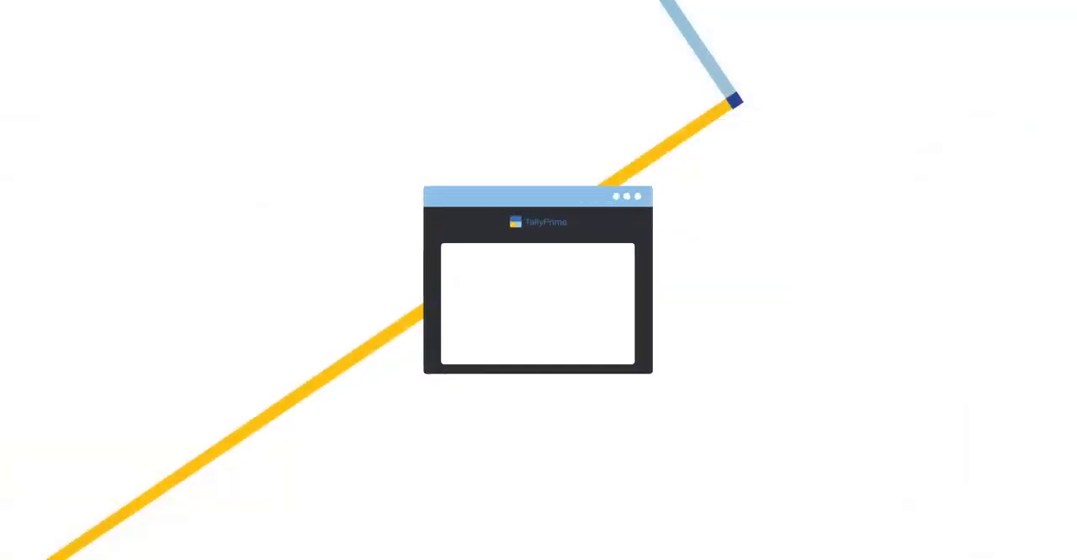